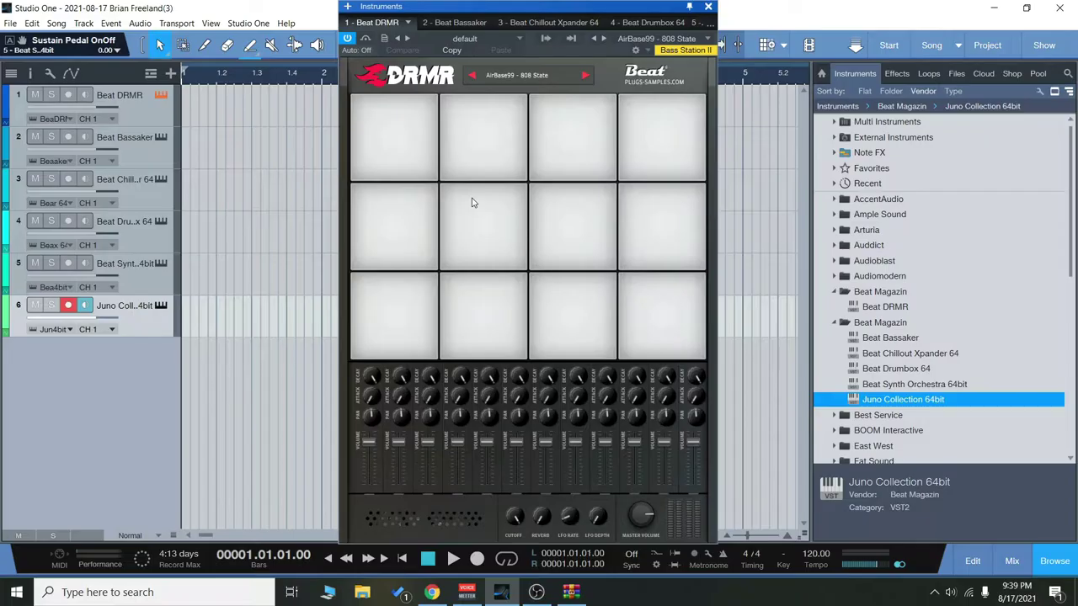
- Switch to the Beat_APD_Plugin_Bundle archive in WinRAR and examine Beat Bassaker.dll and the Beat Bassaker.instruments folder inside Beat Bassaker 808
left_click(571, 592)
left_click_drag(557, 88, 625, 91)
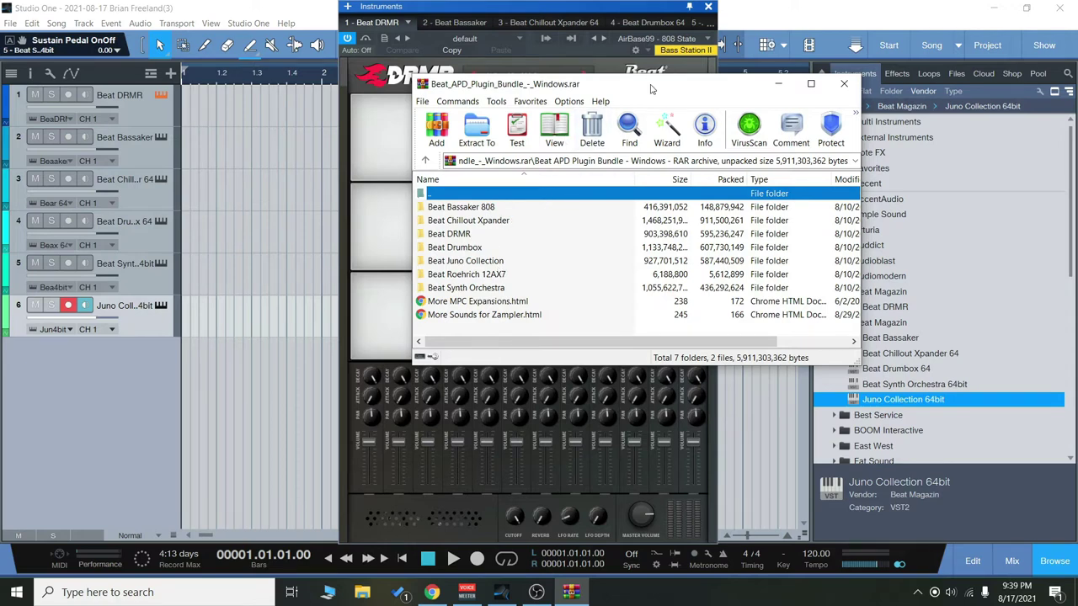
left_click_drag(653, 87, 671, 84)
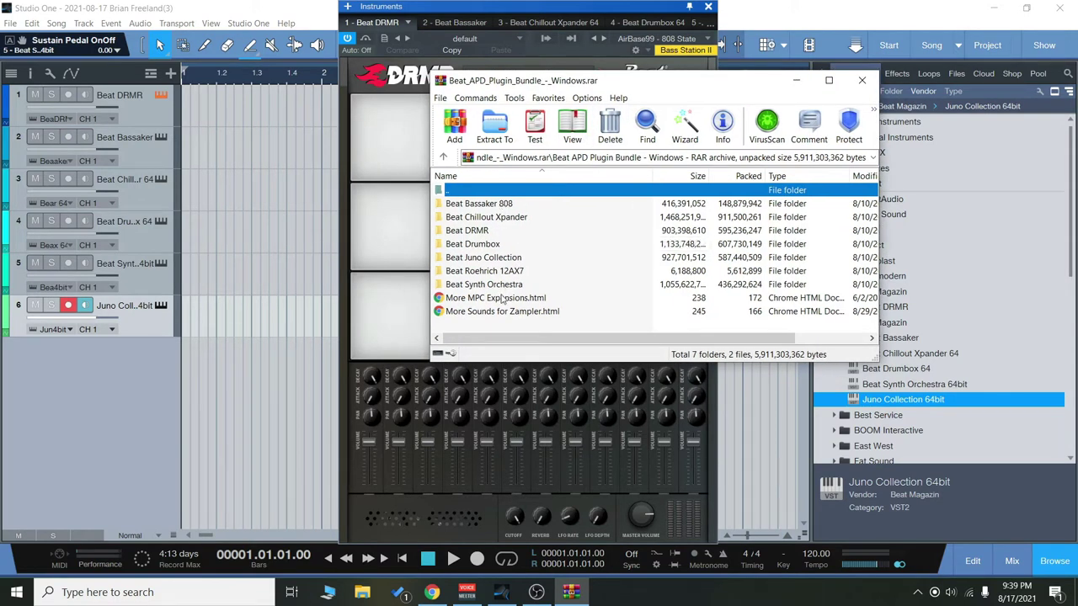
double_click(501, 205)
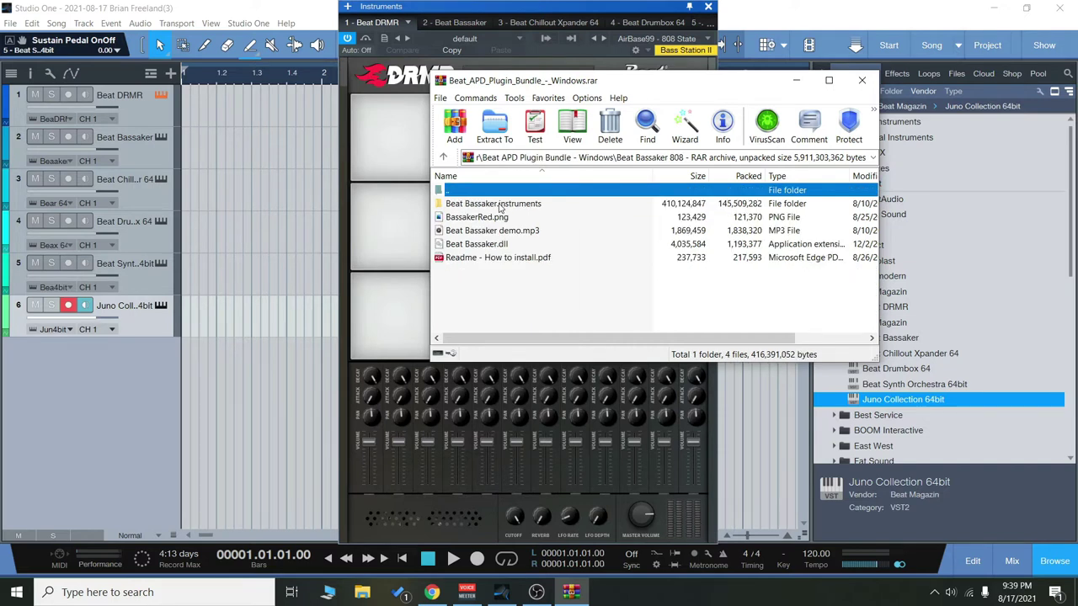
left_click(486, 247)
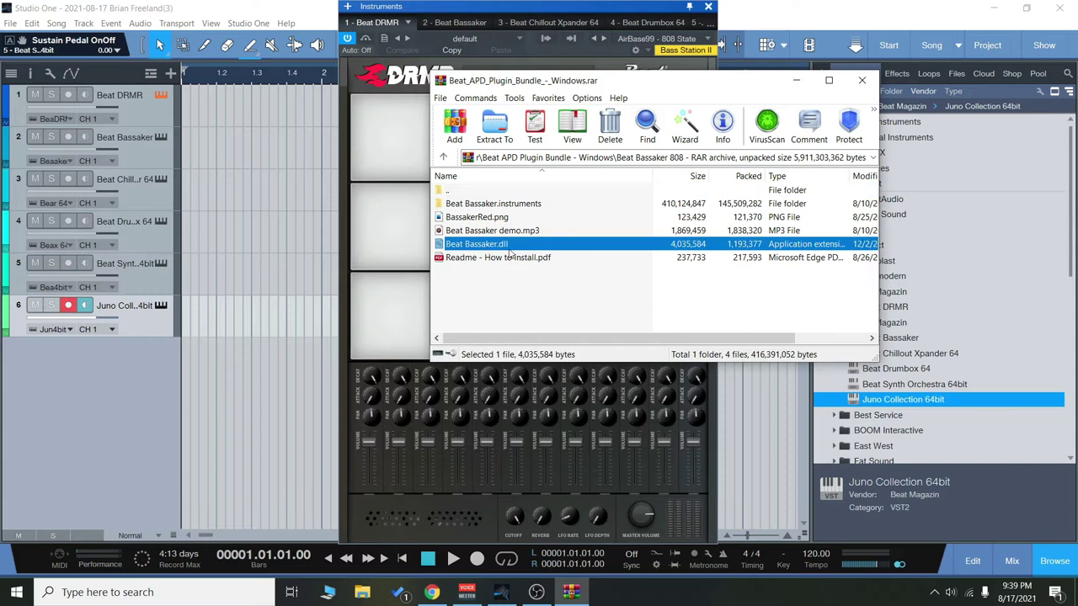
left_click(529, 203)
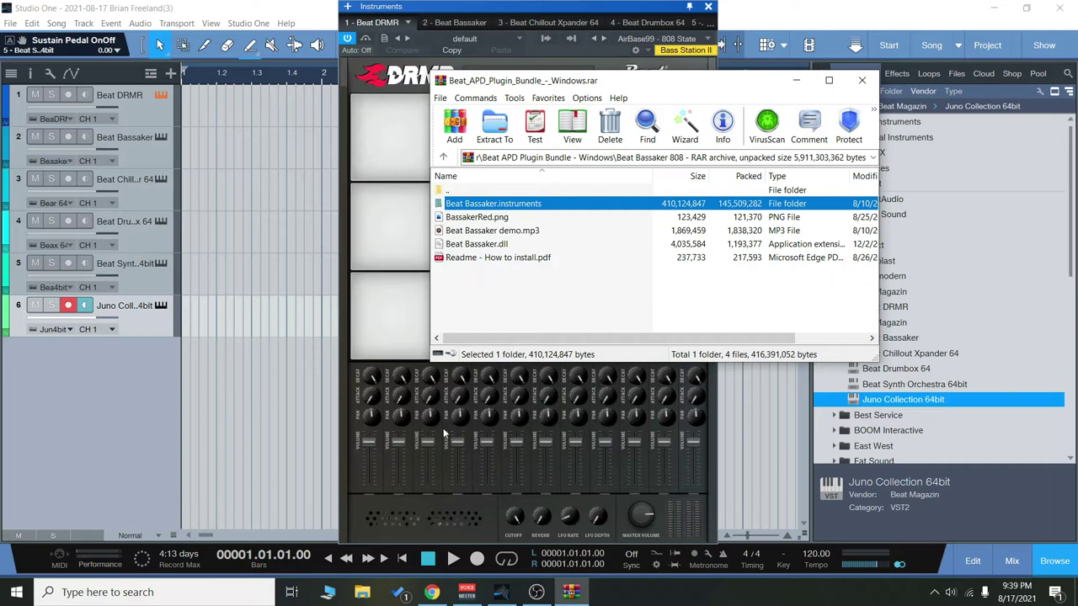
- Switch to File Explorer and open the Beat Magazine folder under Program Files\Vstplugins on Windows (C:)
left_click(362, 592)
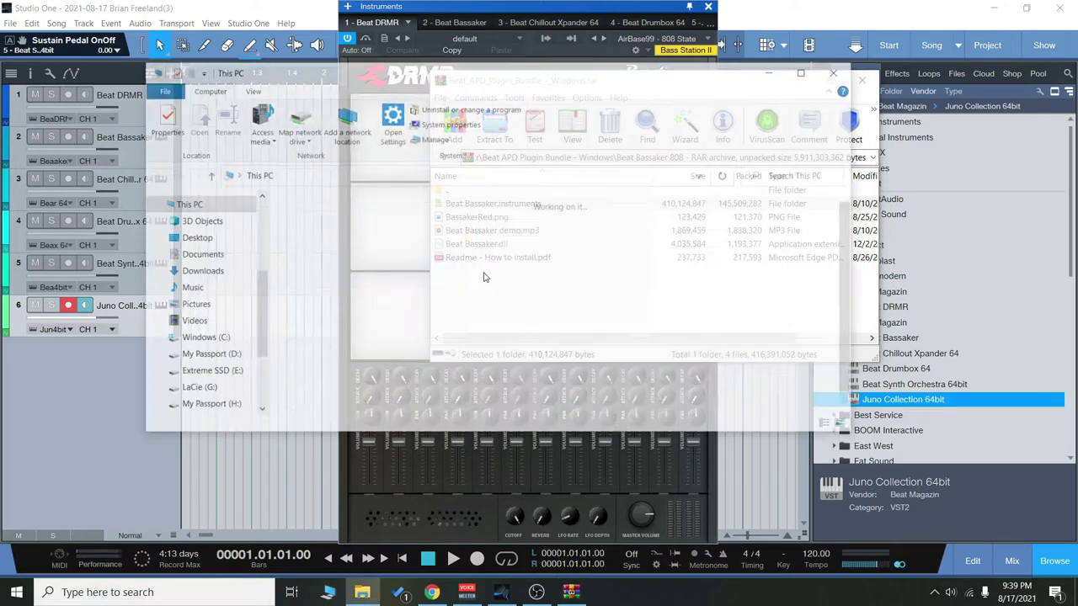
double_click(372, 364)
double_click(361, 308)
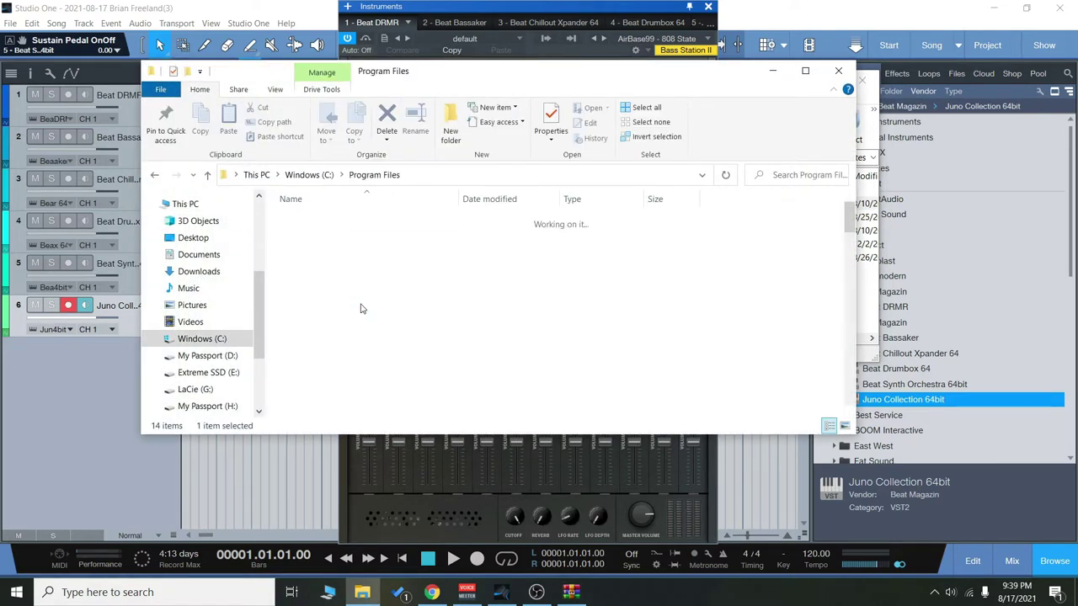
scroll(425, 308, "down", 5)
scroll(426, 305, "down", 12)
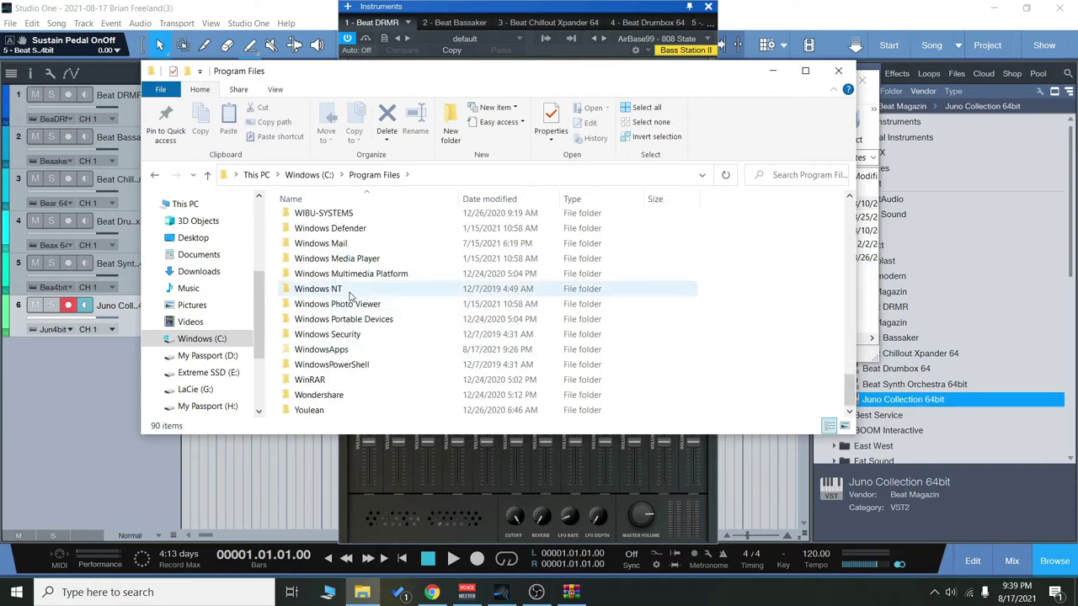
scroll(387, 299, "up", 3)
double_click(346, 306)
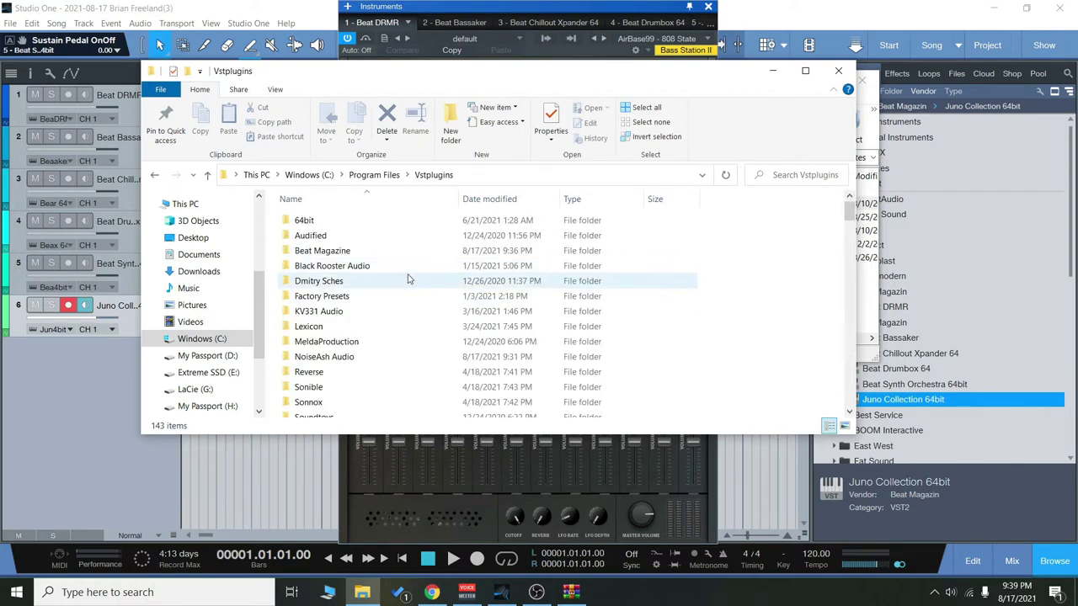
double_click(334, 251)
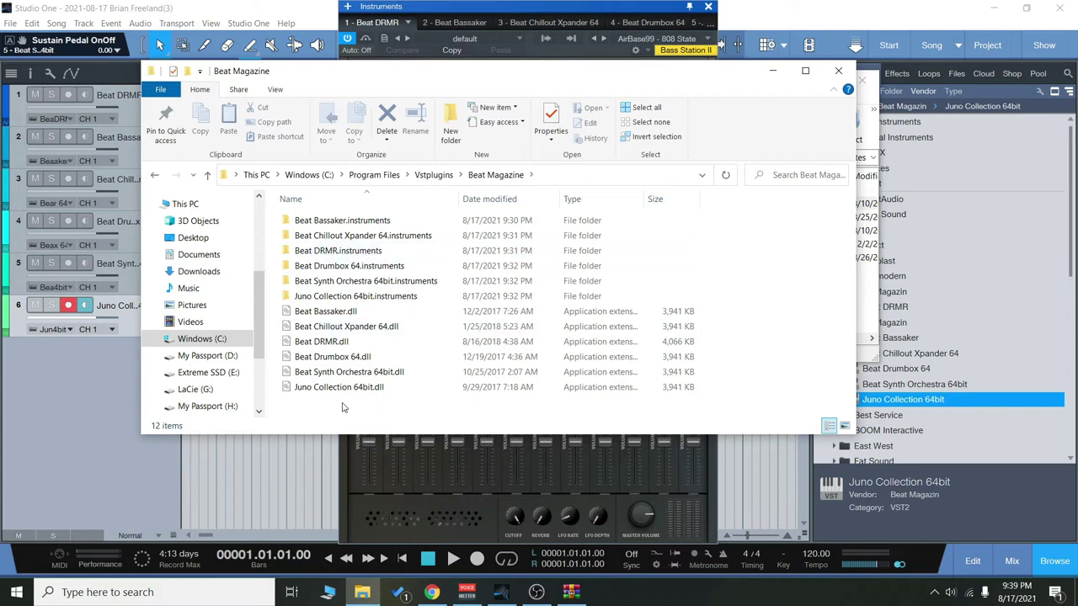
- Go back to the Vstplugins folder, then switch to Studio One and show the Juno Collection 64bit instrument on track 6
left_click(155, 174)
left_click_drag(470, 73, 555, 61)
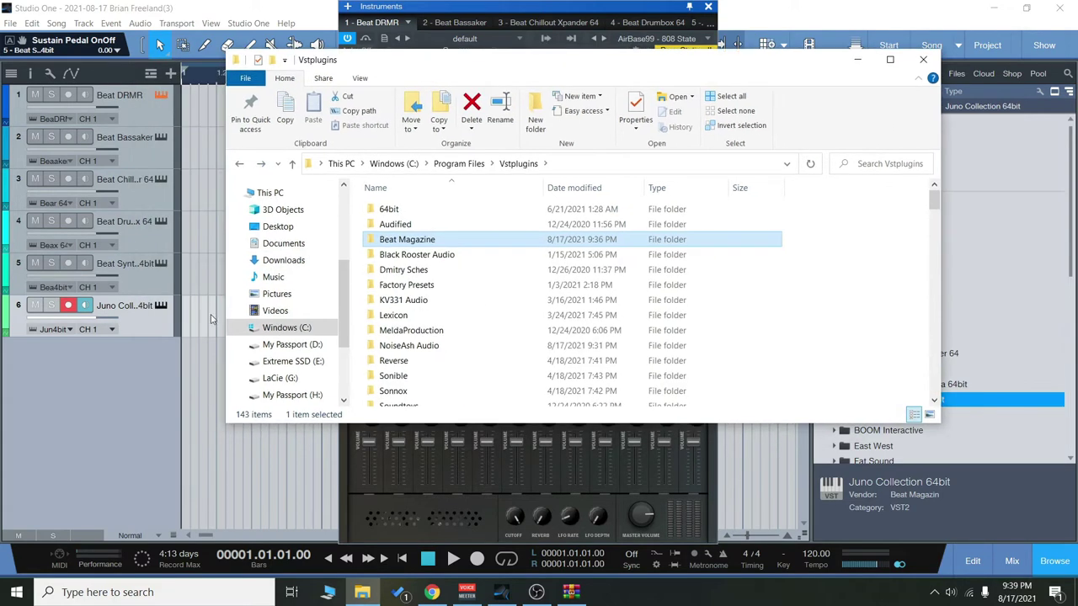
left_click(155, 310)
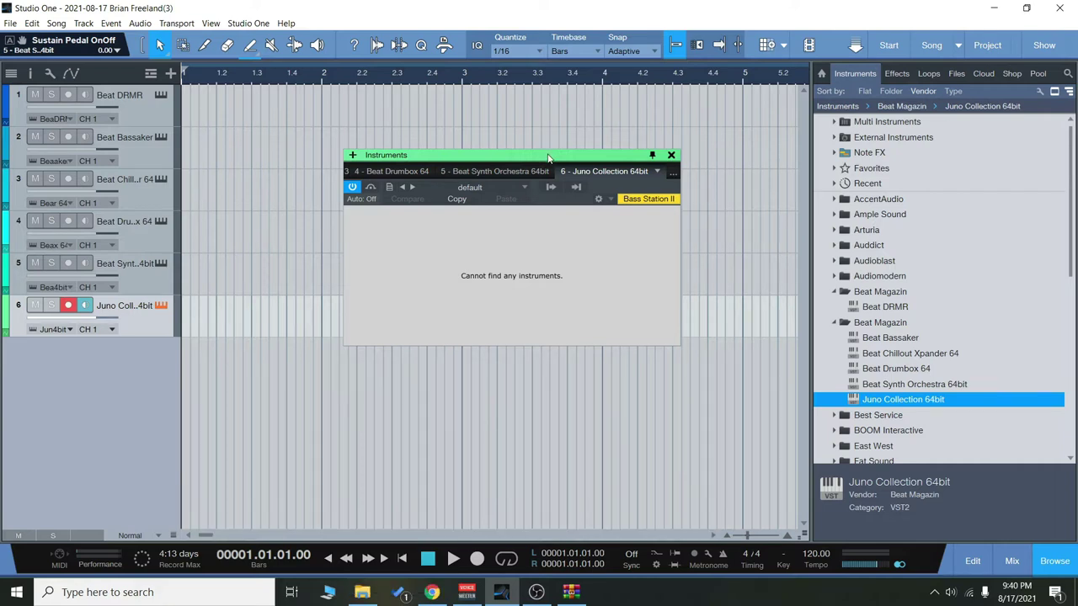
- Switch back to the Vstplugins window in File Explorer and reopen the Beat Magazine folder
left_click(362, 591)
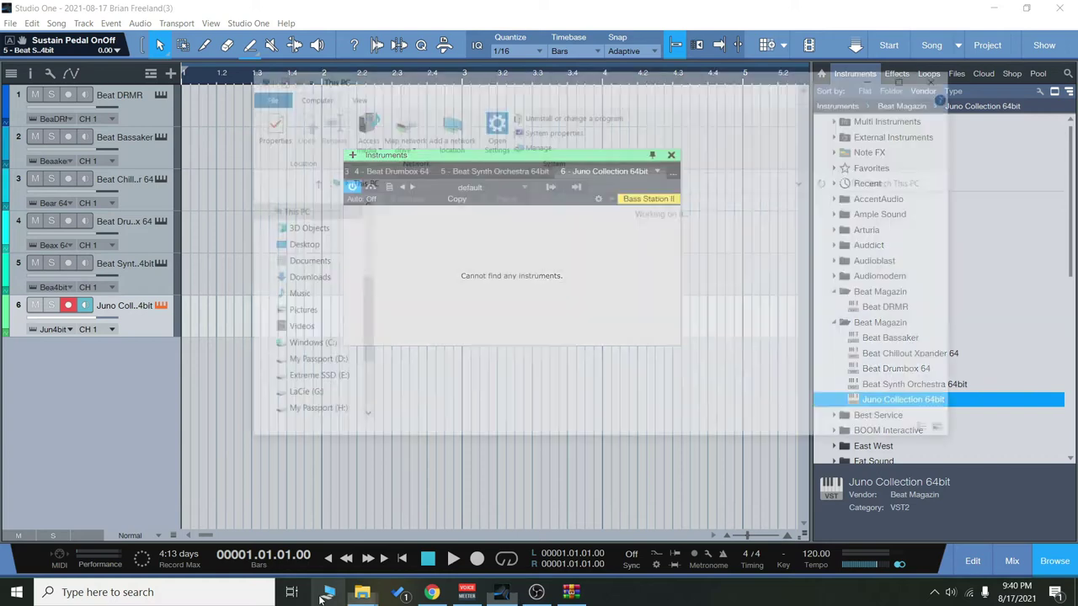
mouse_move(362, 590)
left_click(298, 546)
scroll(498, 308, "down", 1)
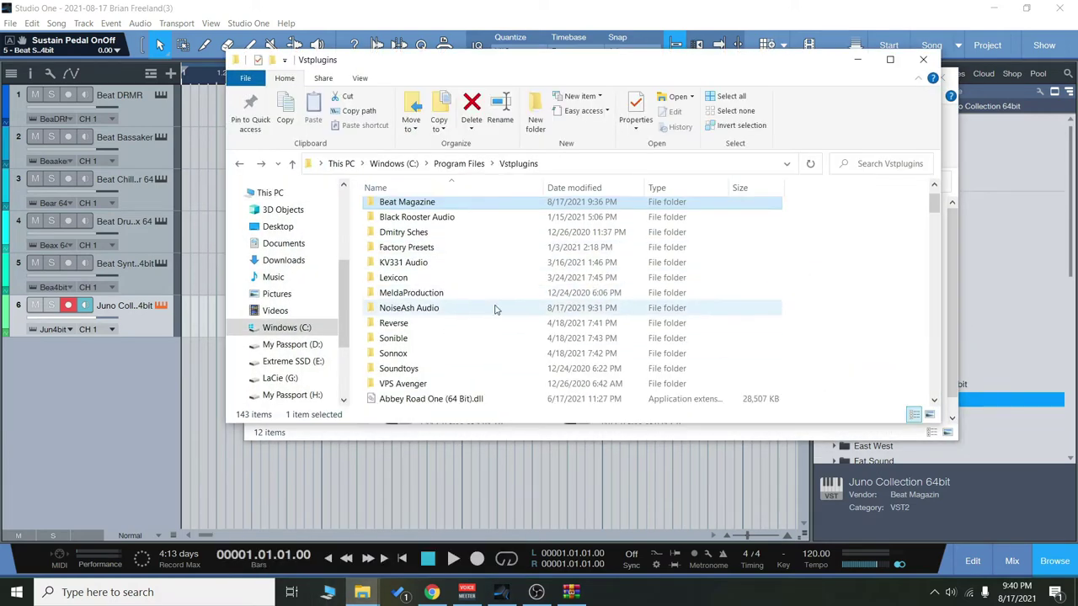
scroll(495, 306, "up", 1)
double_click(453, 241)
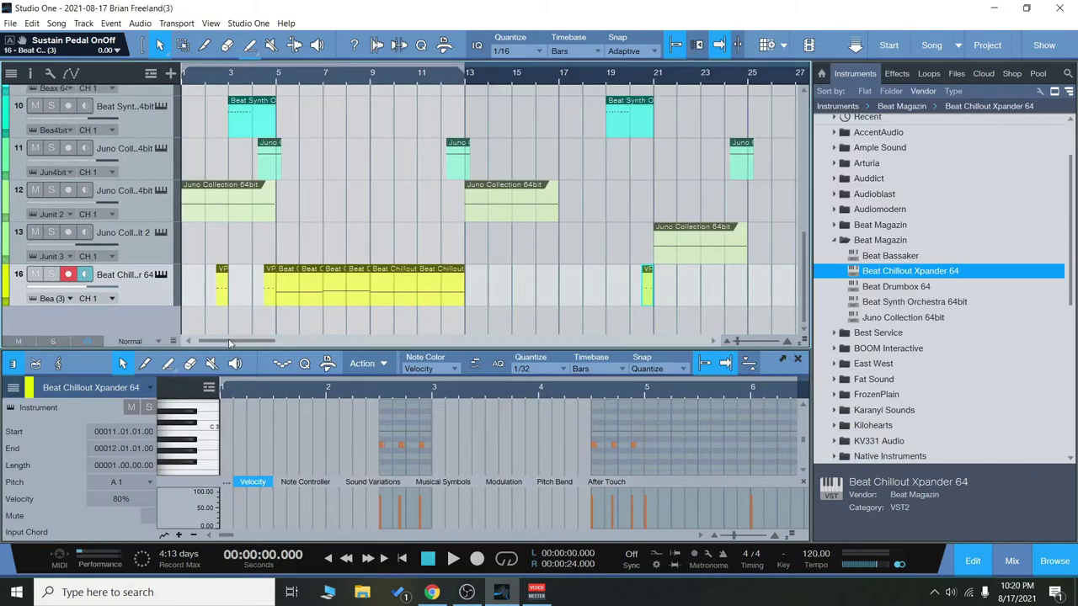
- Select the Beat DRMR track in Studio One and expand both Beat Magazin vendor folders in the instrument browser
scroll(181, 219, "up", 9)
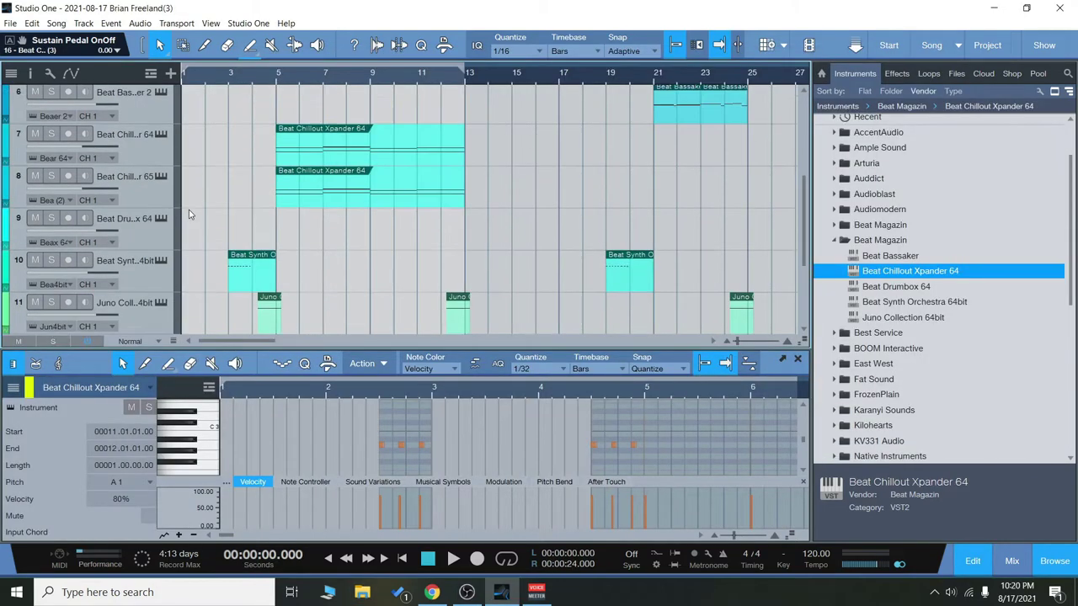
left_click(162, 102)
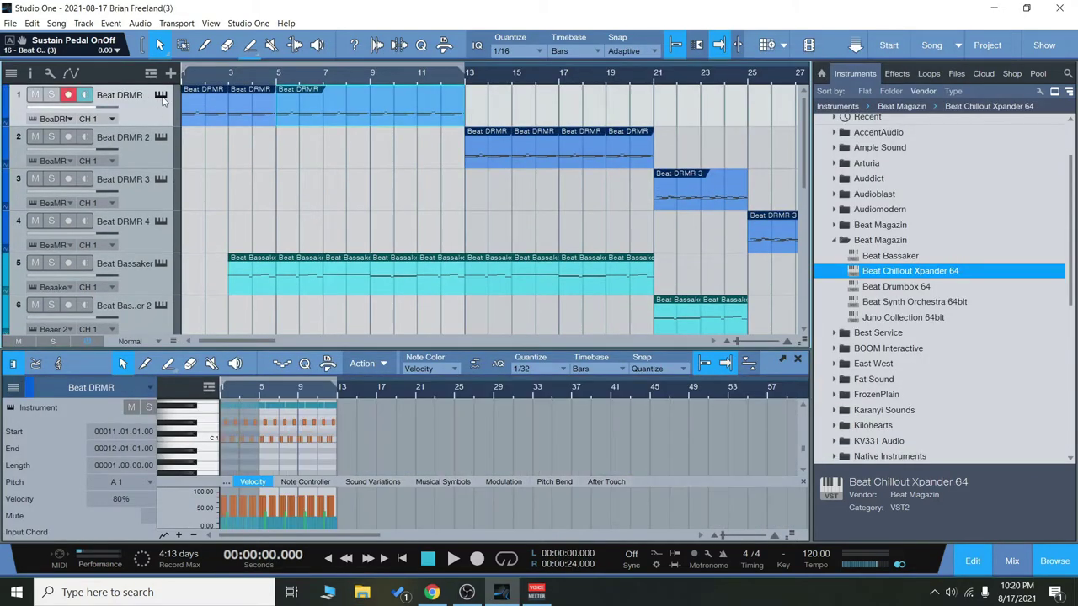
left_click(835, 241)
left_click(834, 226)
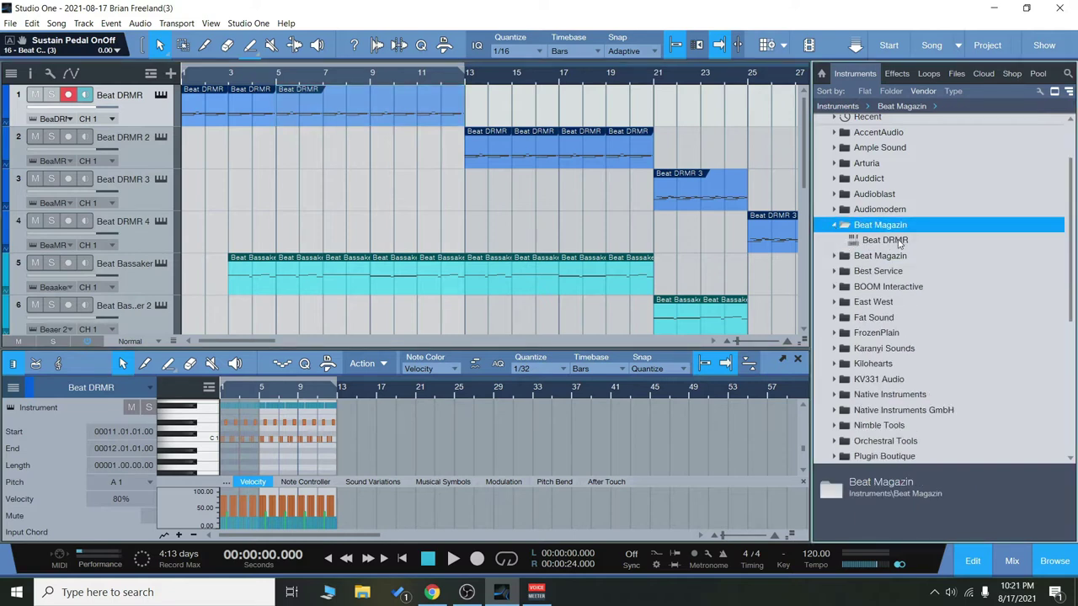
left_click(834, 256)
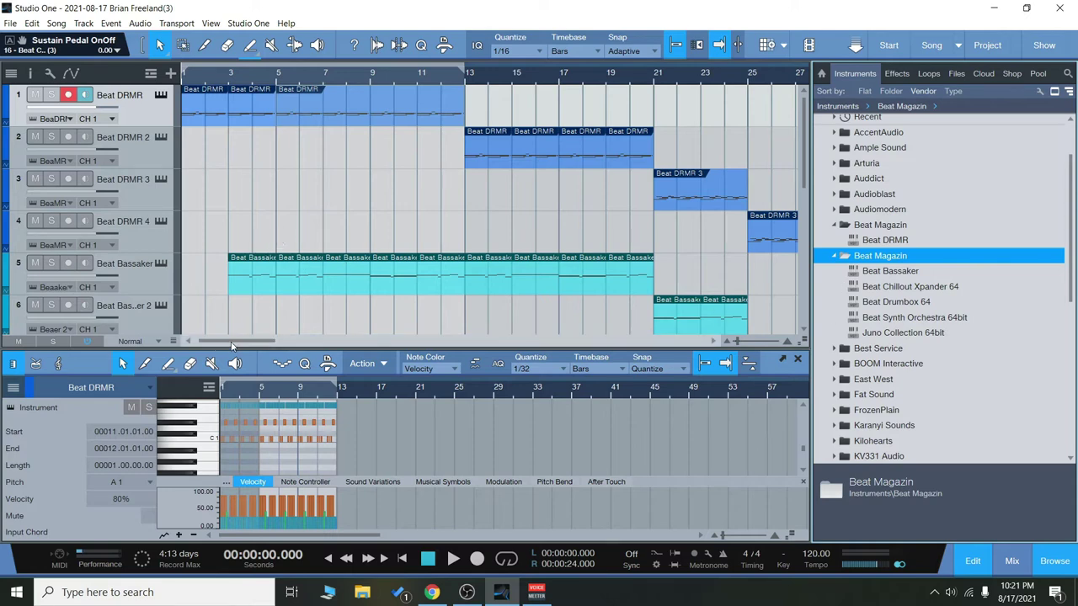
- Open the Beat DRMR instrument on track 1 and audition the first two pads of its lowest row
left_click(149, 94)
left_click(160, 100)
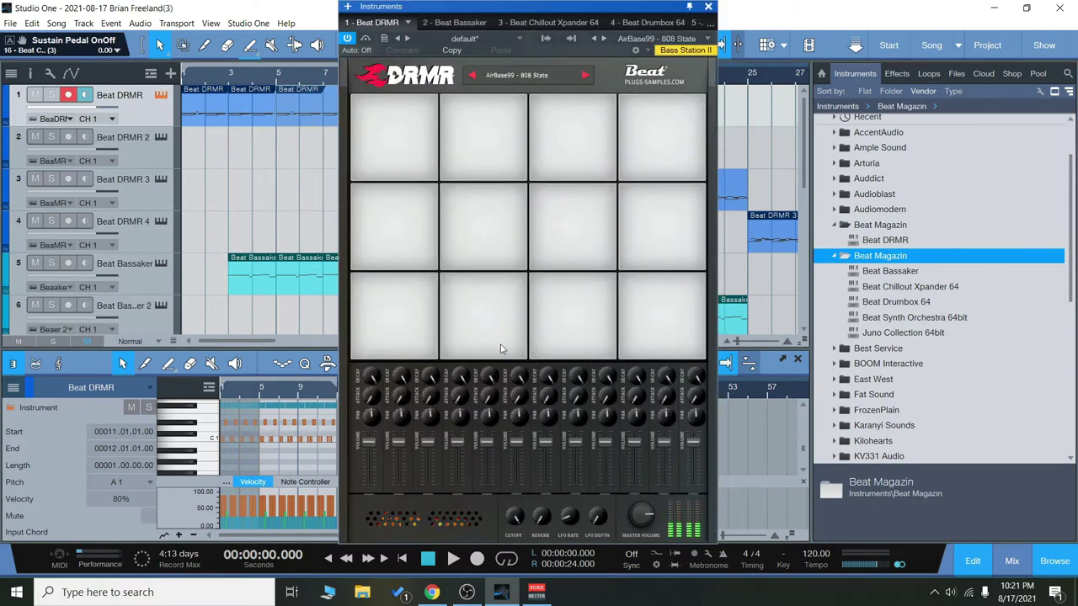
left_click(409, 326)
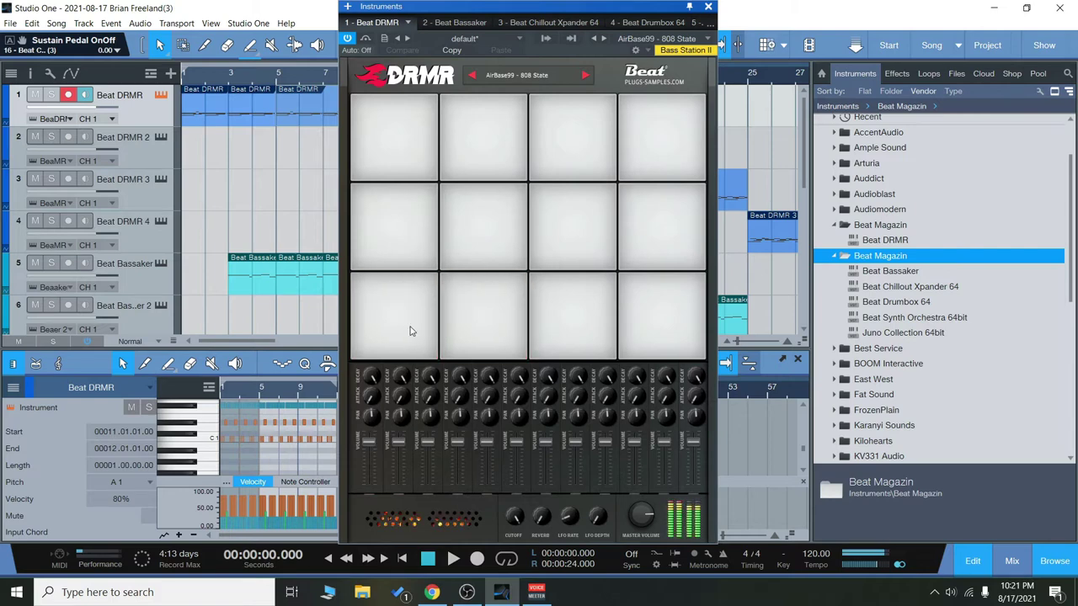
left_click(412, 331)
left_click(483, 329)
left_click(472, 335)
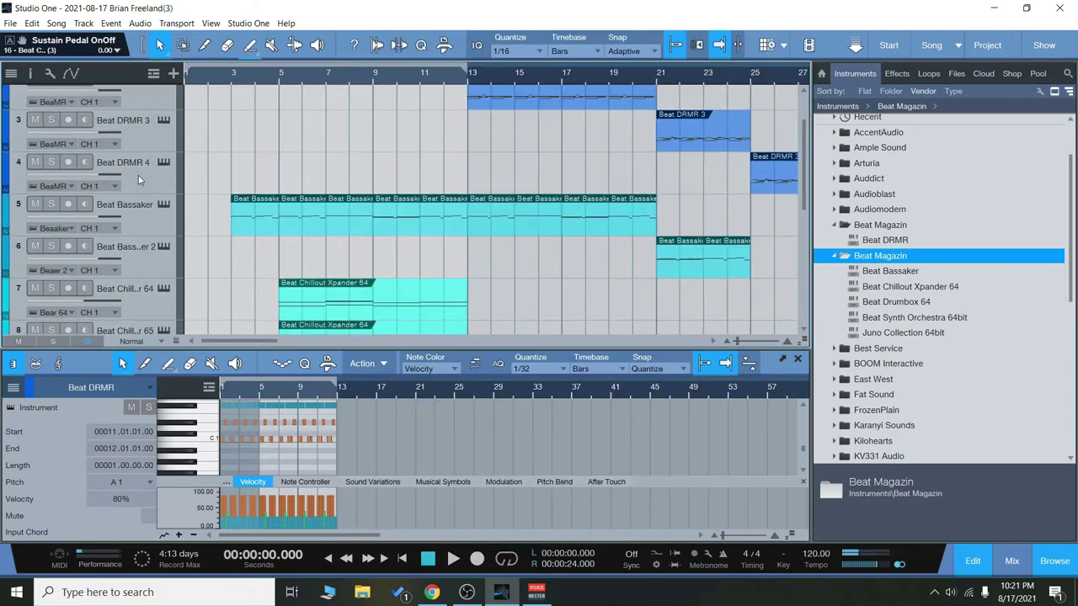
- Look through the drum kits in Beat DRMR's instrument list
scroll(138, 175, "up", 1)
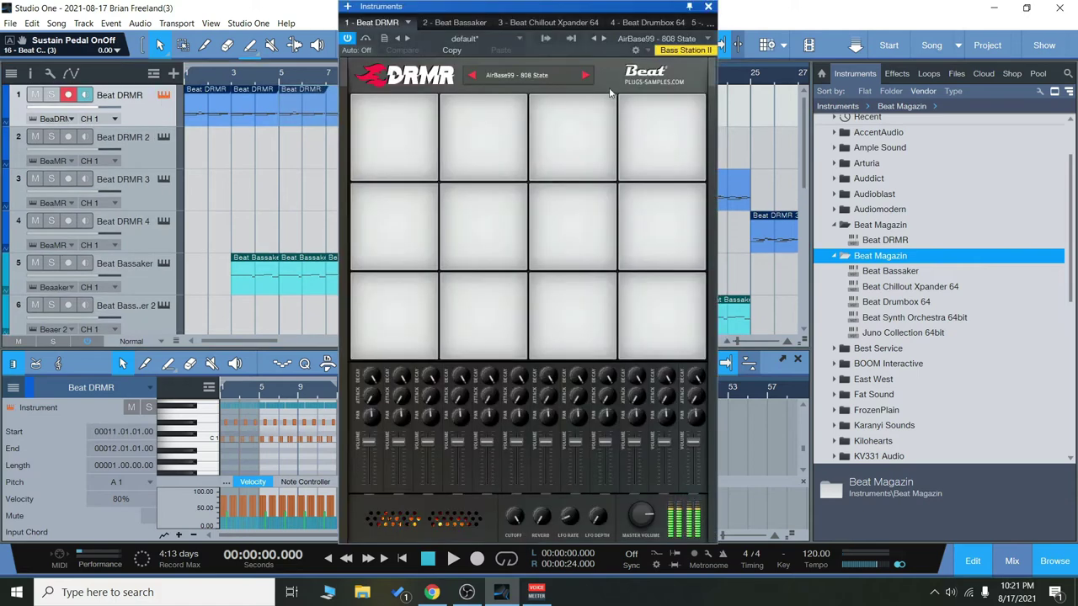
left_click(536, 76)
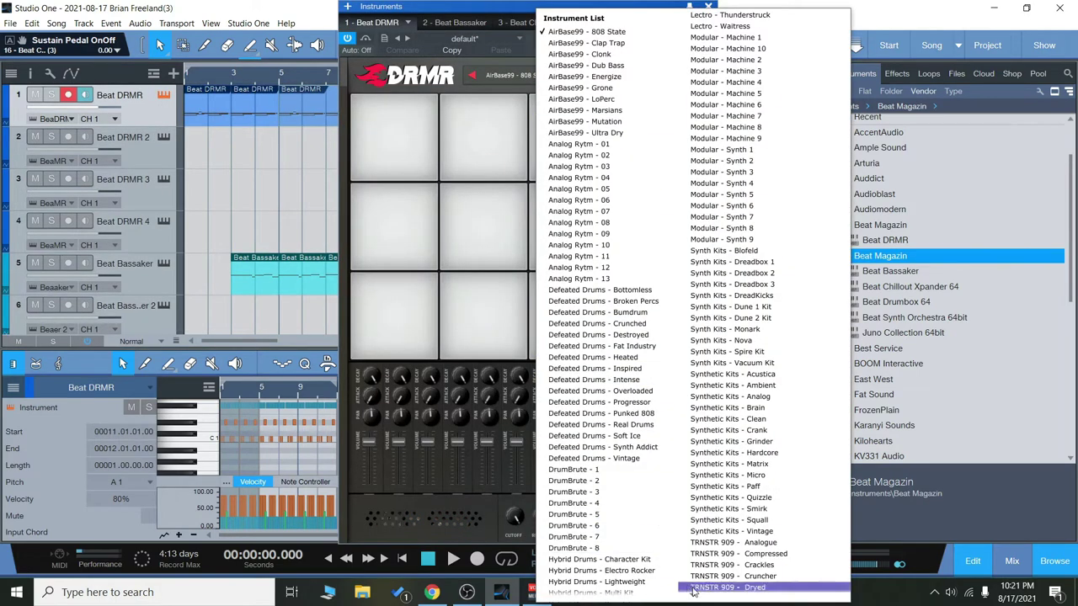
scroll(694, 594, "down", 12)
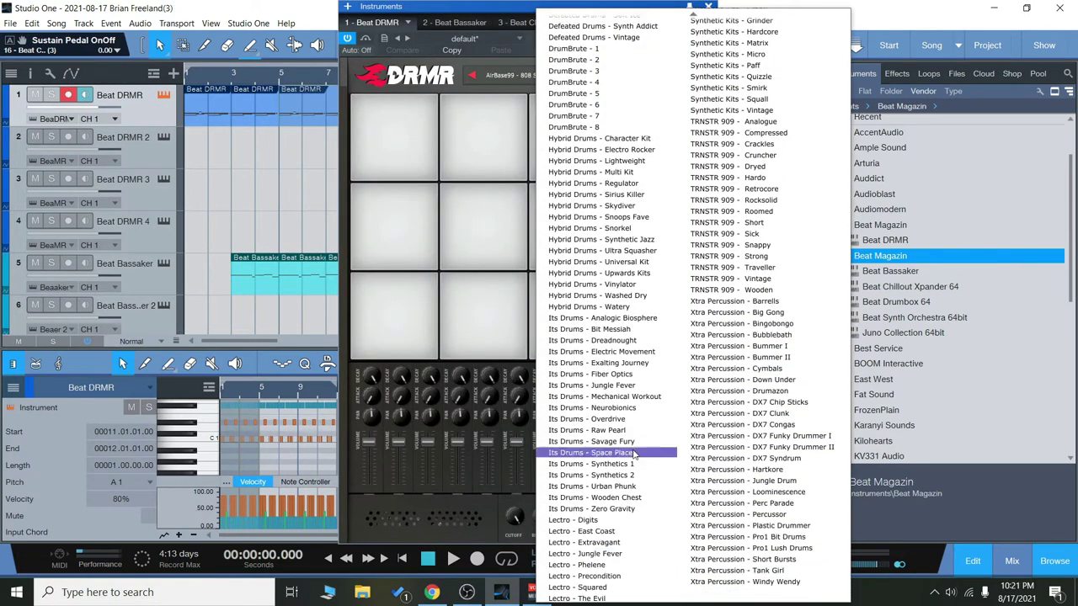
scroll(692, 24, "up", 10)
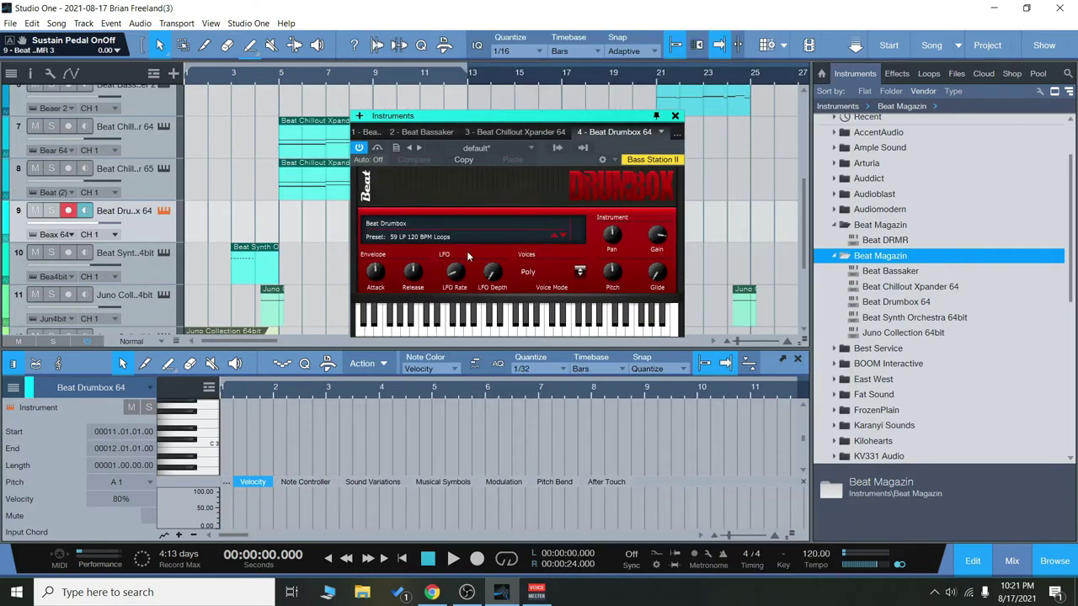
- Review the kits and BPM loop presets in Beat Drumbox's group list, closing it without choosing another preset
left_click(453, 240)
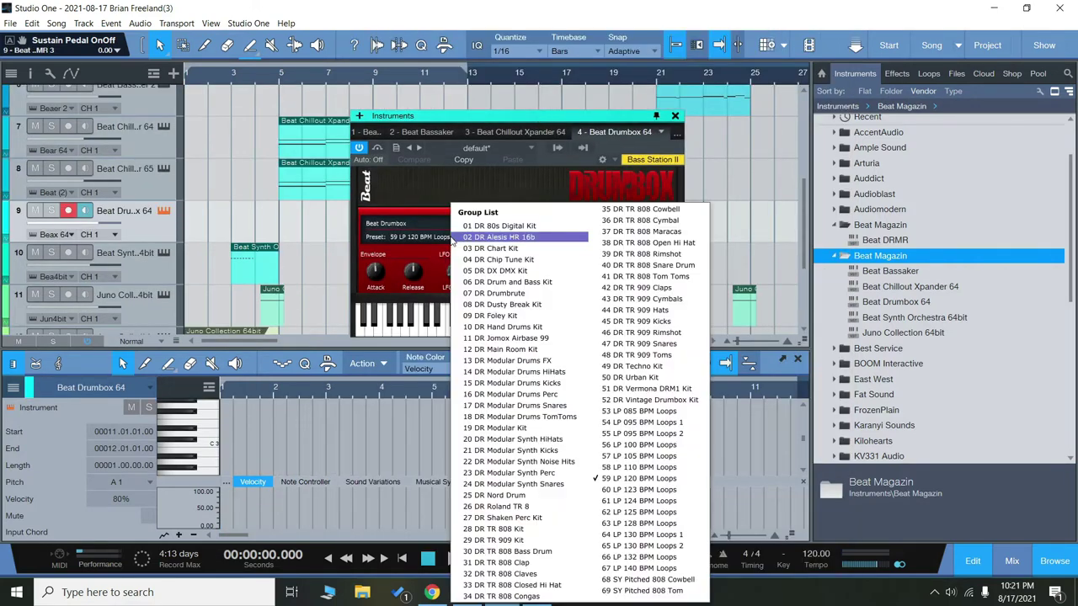
left_click(493, 120)
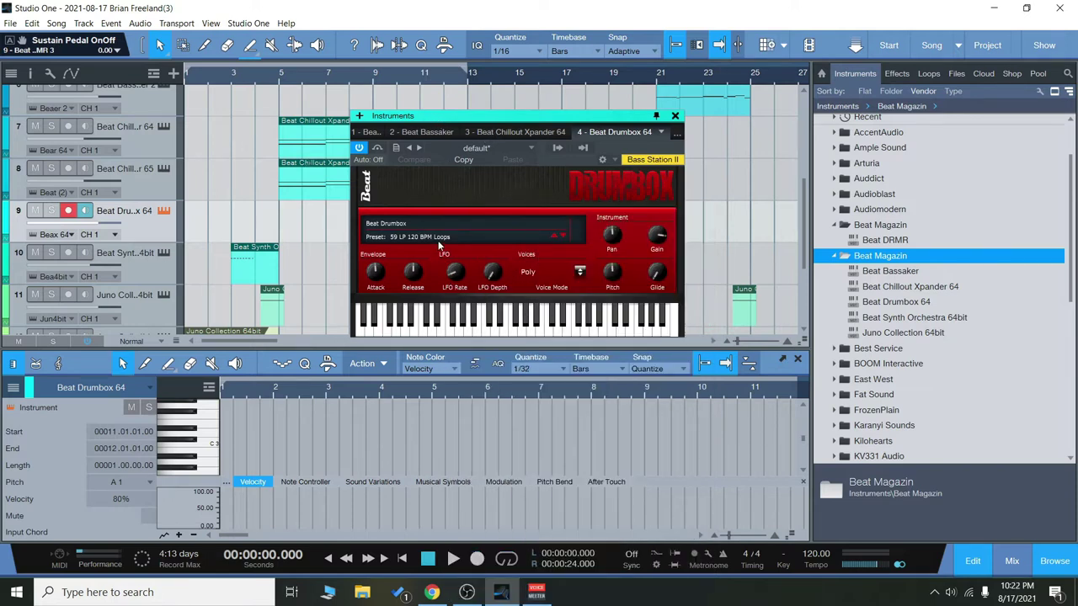
left_click(451, 244)
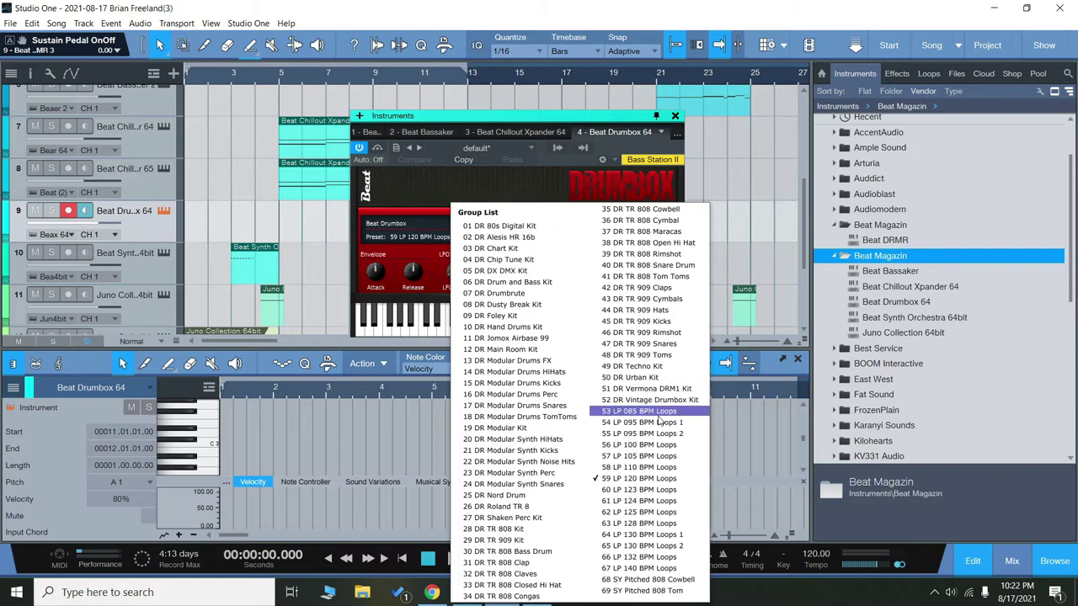
left_click(531, 119)
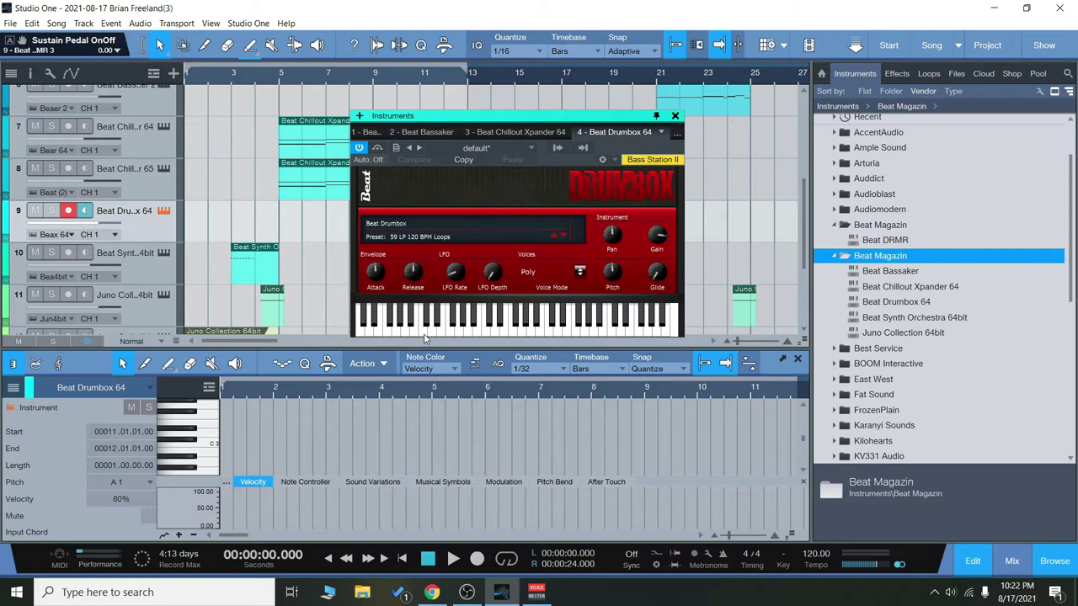
- Audition the 59 LP 120 BPM Loops preset by playing several notes on Beat Drumbox's keyboard
left_click(468, 335)
left_click(478, 337)
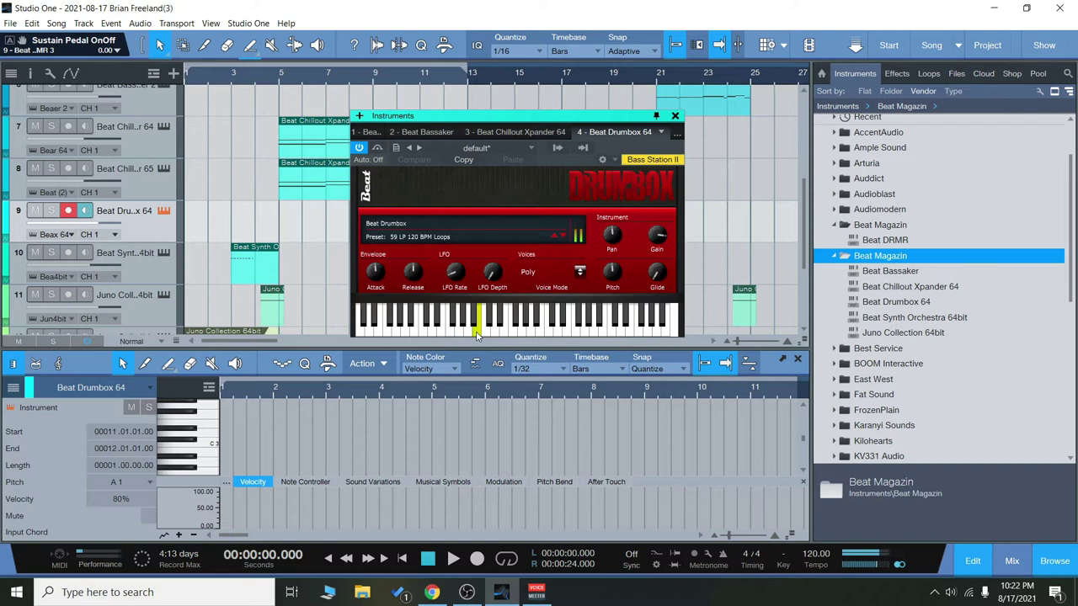
left_click(484, 333)
left_click(495, 335)
left_click(505, 335)
left_click(511, 333)
left_click(503, 332)
left_click(500, 328)
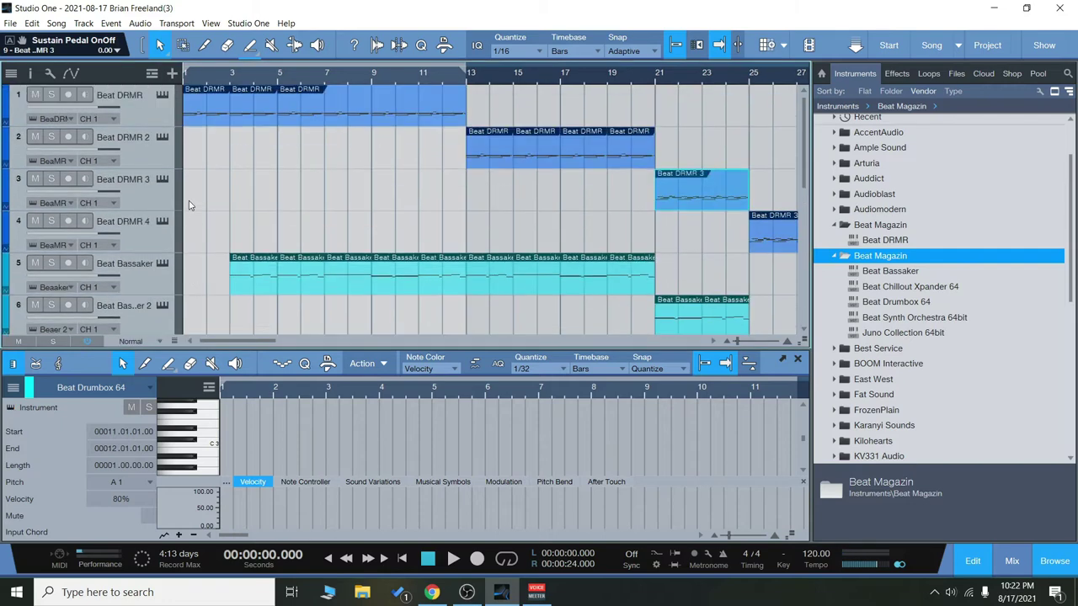
- Open the Beat Bassaker instrument on track 5 and audition its 21 KICK 808 ish Kick 03 preset on several keys
scroll(168, 202, "down", 1)
left_click(163, 243)
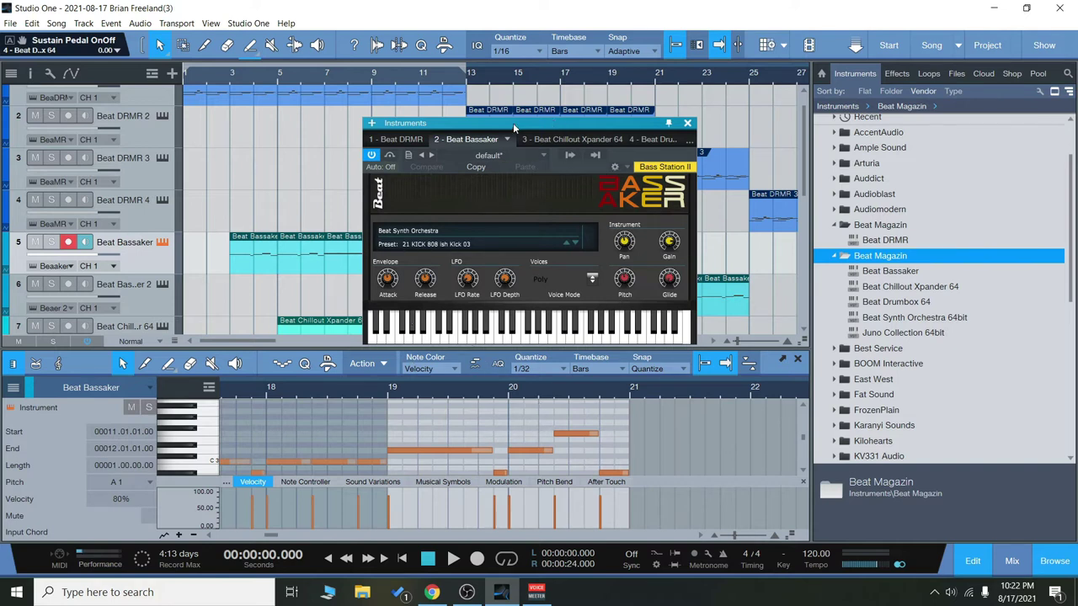
left_click_drag(513, 126, 514, 124)
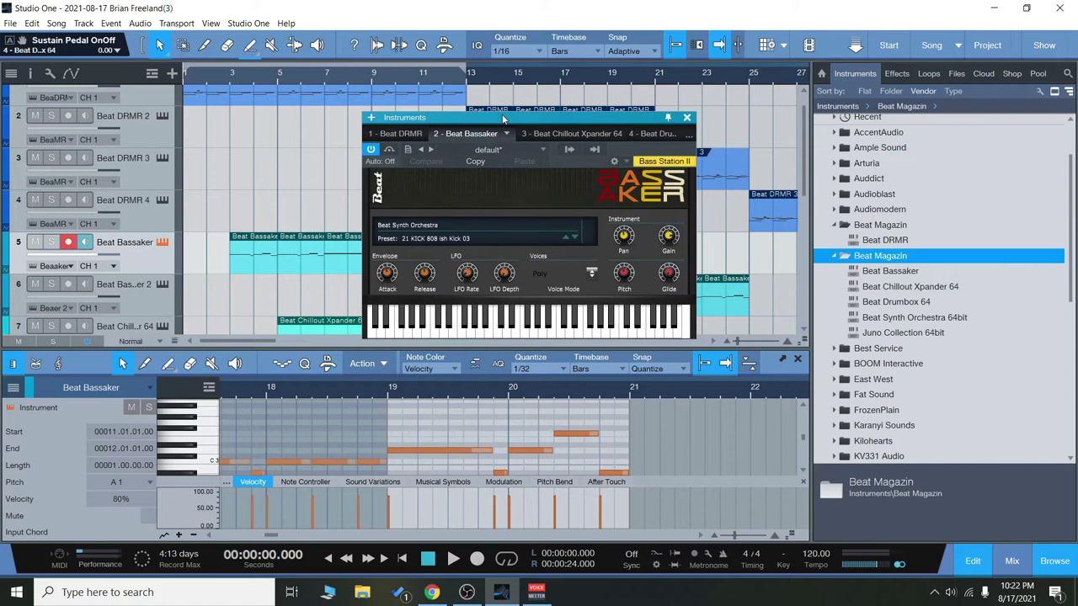
left_click(433, 334)
left_click(435, 334)
left_click(459, 334)
left_click(495, 335)
left_click(478, 335)
left_click(470, 334)
left_click(496, 335)
left_click(507, 334)
left_click(498, 336)
- Look through the bass, kick and FX presets in Beat Bassaker's group list, and close the instrument without choosing another preset
left_click(479, 242)
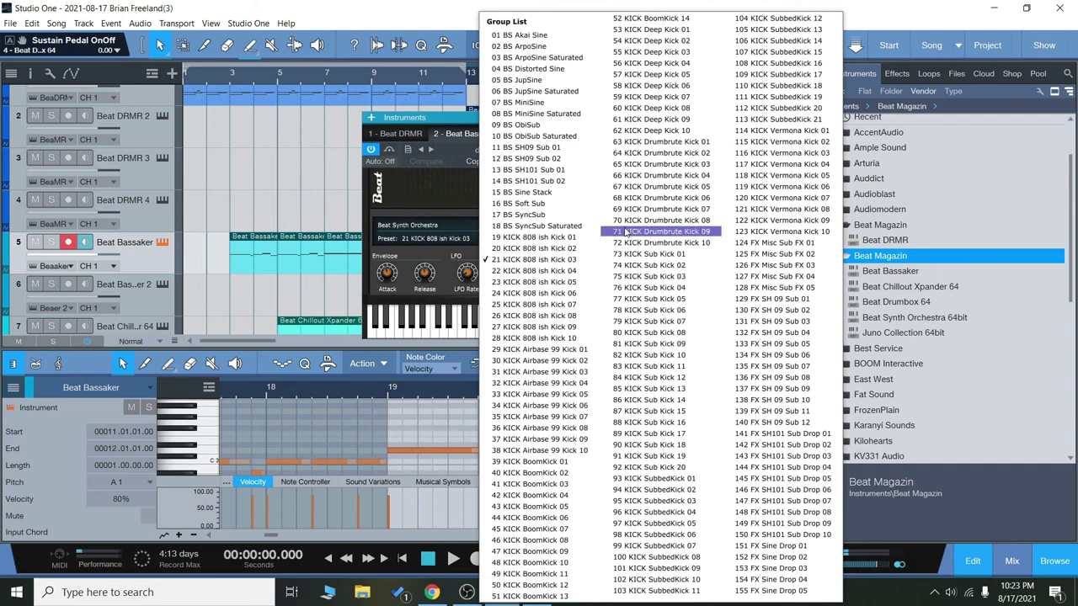
left_click(448, 124)
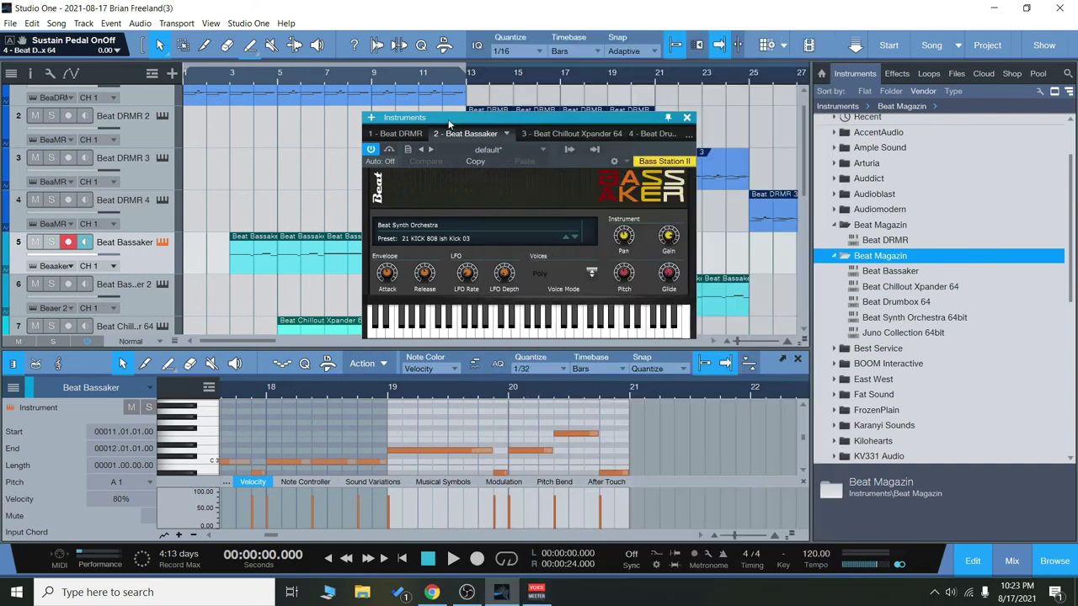
left_click(685, 118)
- Open the Juno Collection instrument on track 11, audition its PD PadLoop04-C3 preset on two keys, and close it
scroll(141, 256, "down", 6)
left_click(163, 236)
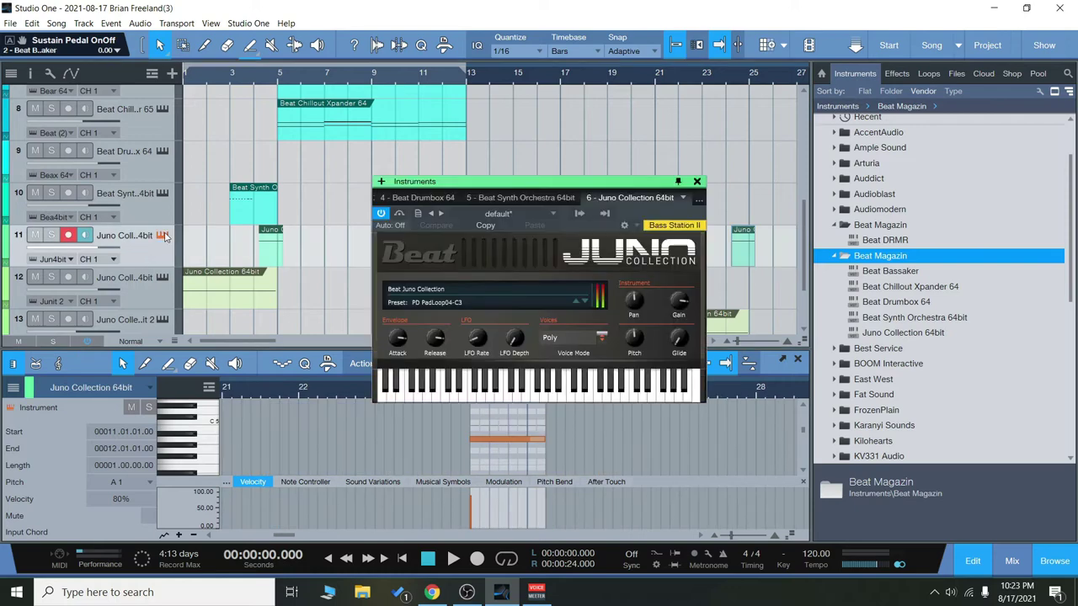
left_click(472, 396)
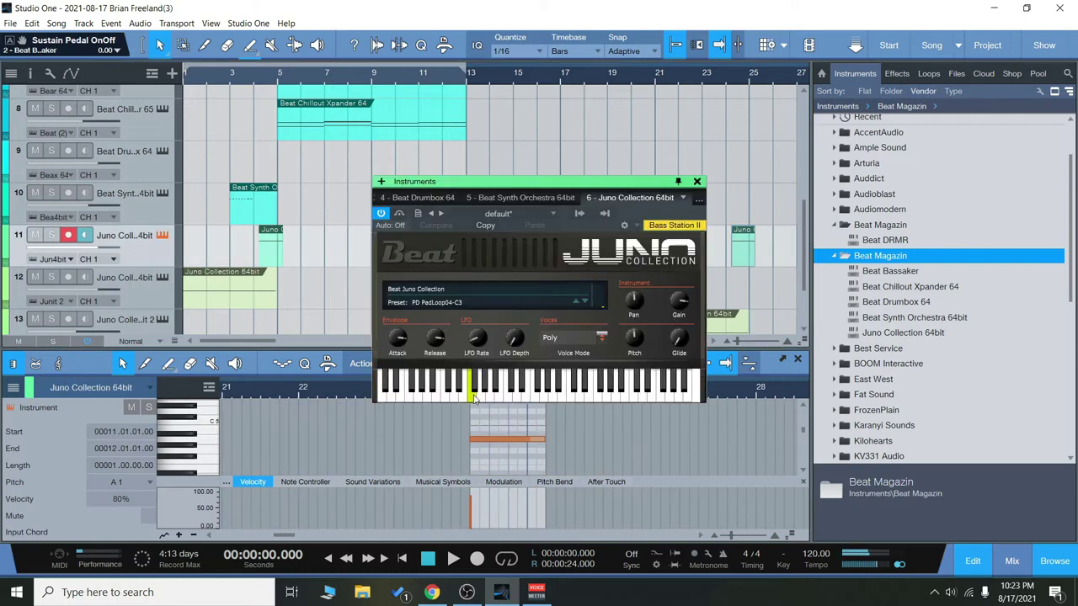
left_click(508, 396)
left_click(697, 182)
- Open the Beat Chillout Xpander instrument on track 16 and audition its 29 SY Crystal Alias preset on several keys
scroll(390, 257, "down", 2)
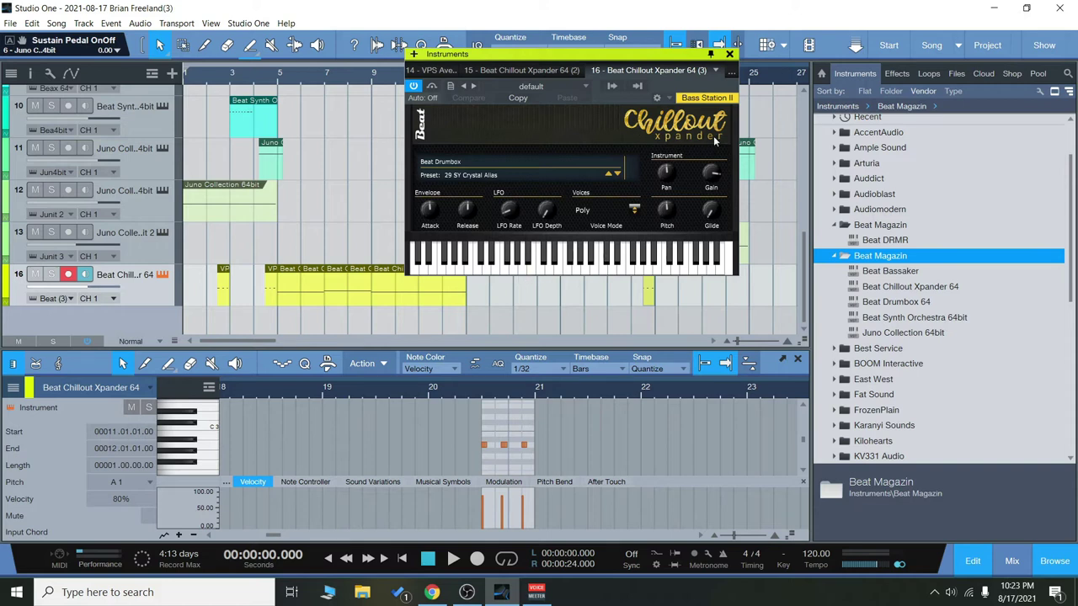
left_click(521, 271)
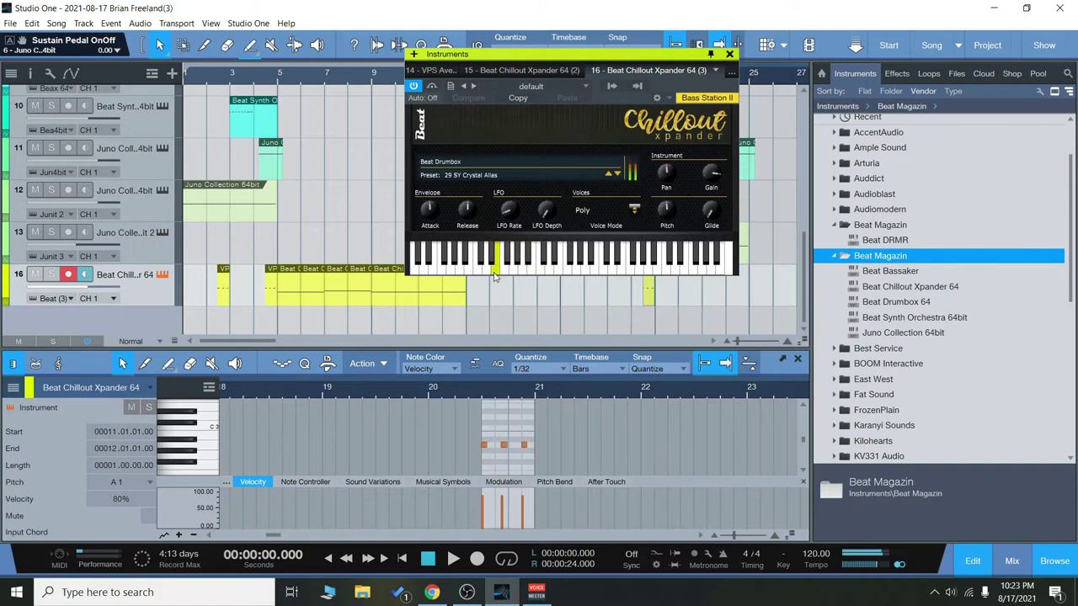
left_click(488, 271)
left_click(479, 271)
left_click(461, 272)
- Review the presets in Chillout Xpander's group list and close the instrument without choosing another one
left_click(494, 176)
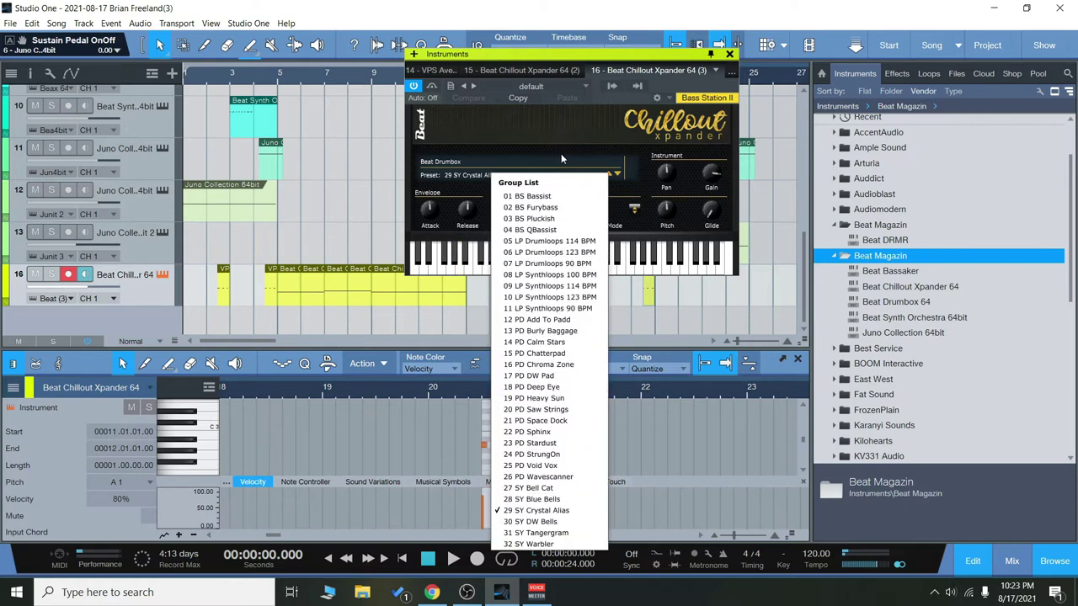
left_click(552, 57)
left_click(729, 56)
- Briefly open and close the Juno Collection instrument on track 13, and look over the arrangement's tracks
left_click(162, 233)
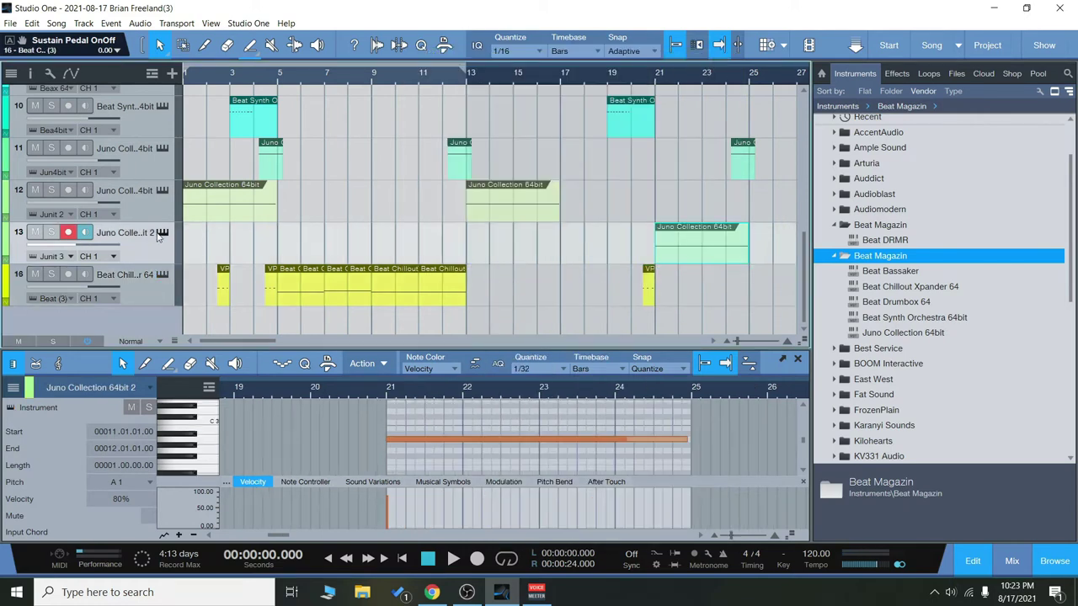
left_click(710, 127)
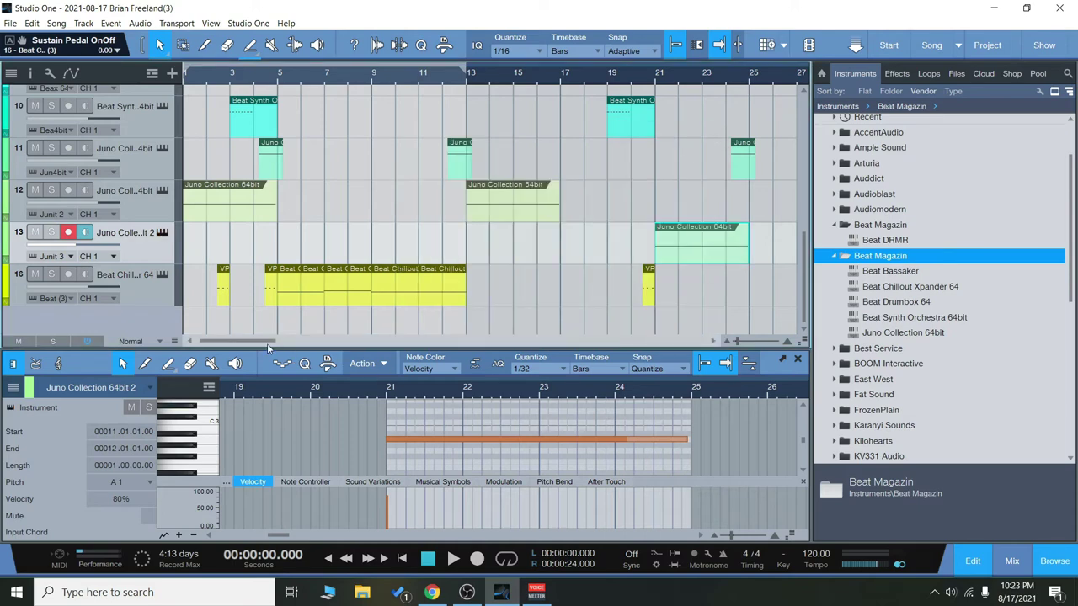
scroll(373, 198, "up", 3)
scroll(373, 198, "up", 3)
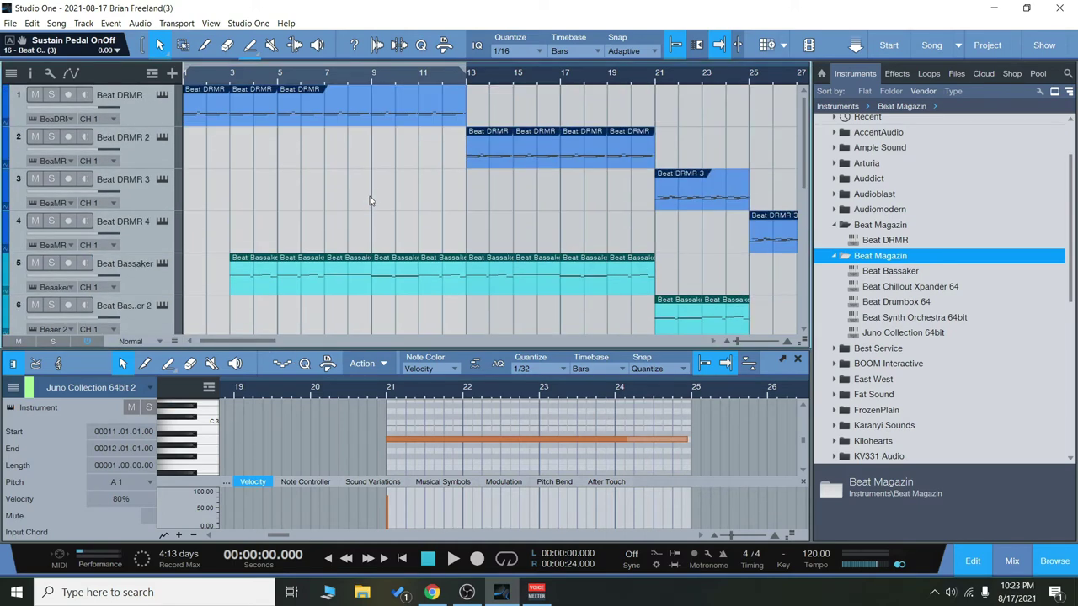
scroll(360, 179, "down", 6)
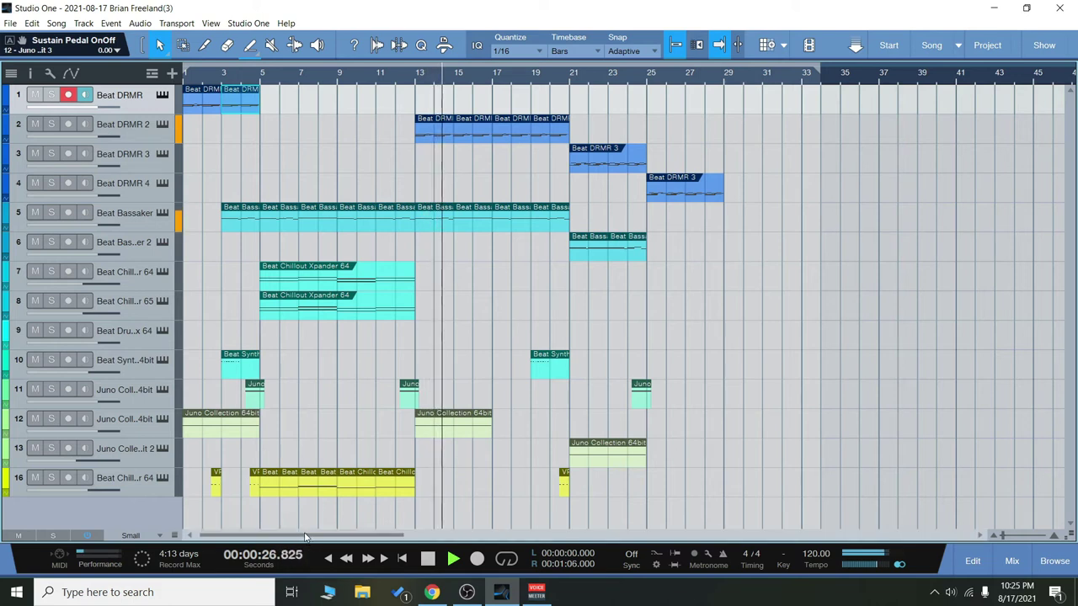
- Follow the song's playback along the timeline through the last Beat DRMR clip and stop it
left_click_drag(305, 536, 322, 537)
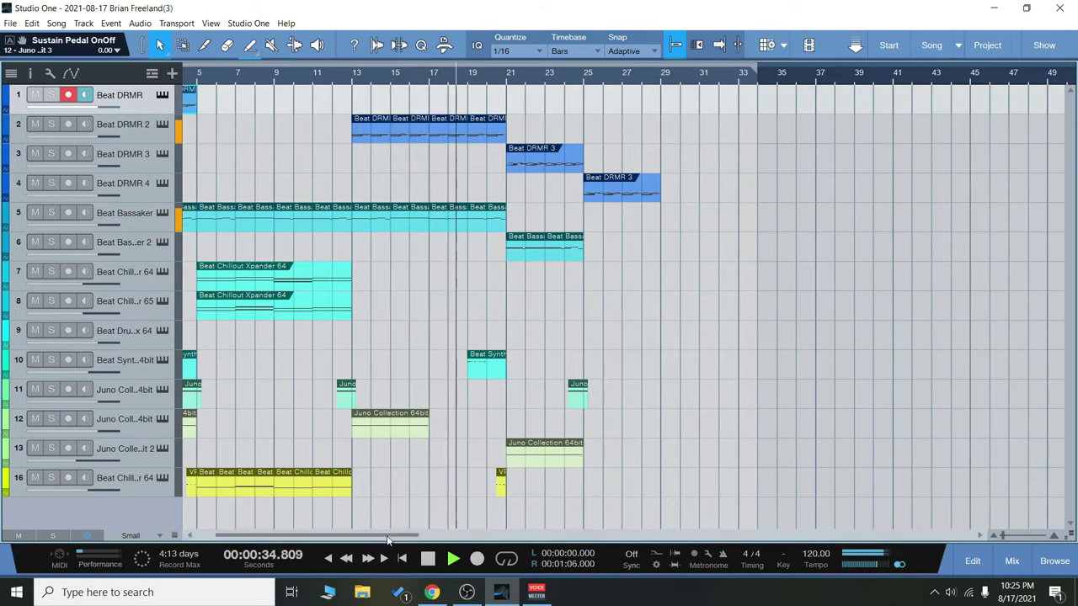
left_click_drag(388, 540, 418, 539)
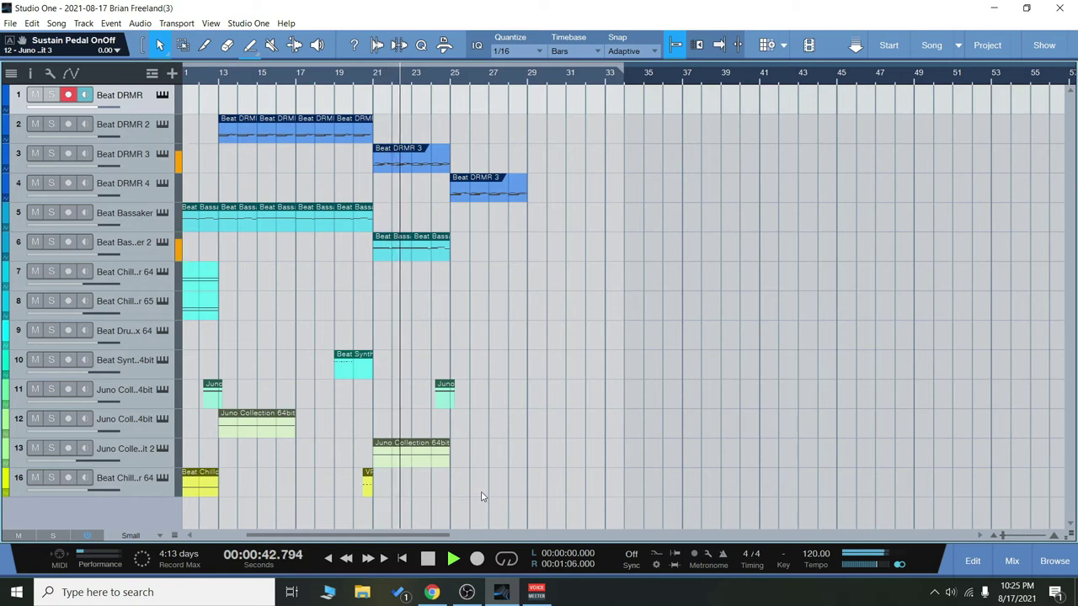
left_click(428, 562)
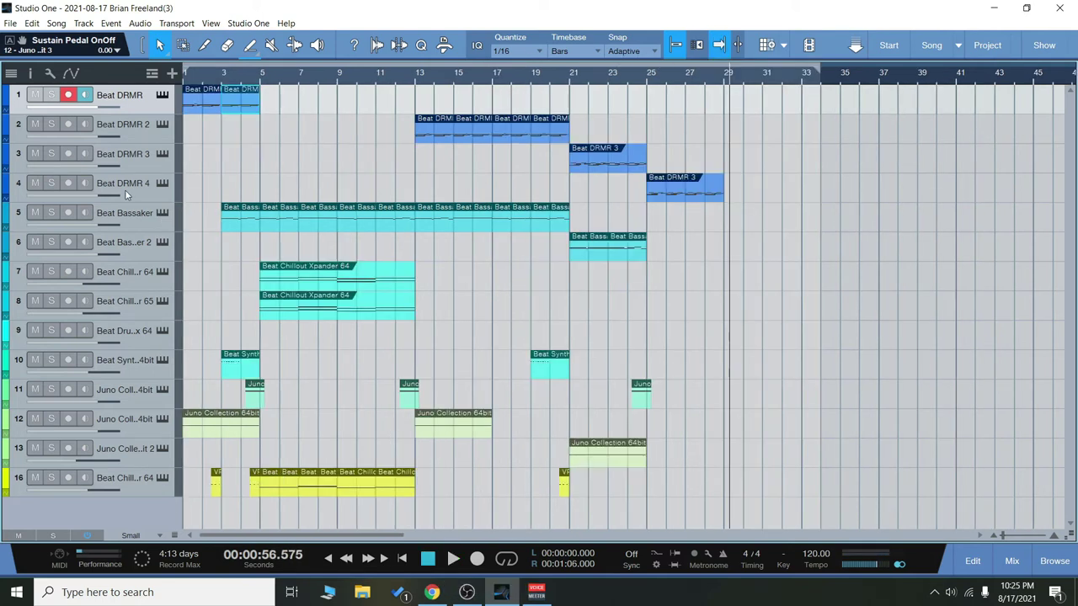
- Open Beat DRMR on track 1, look through its drum kit list, and close the instrument without changing the kit
left_click(161, 96)
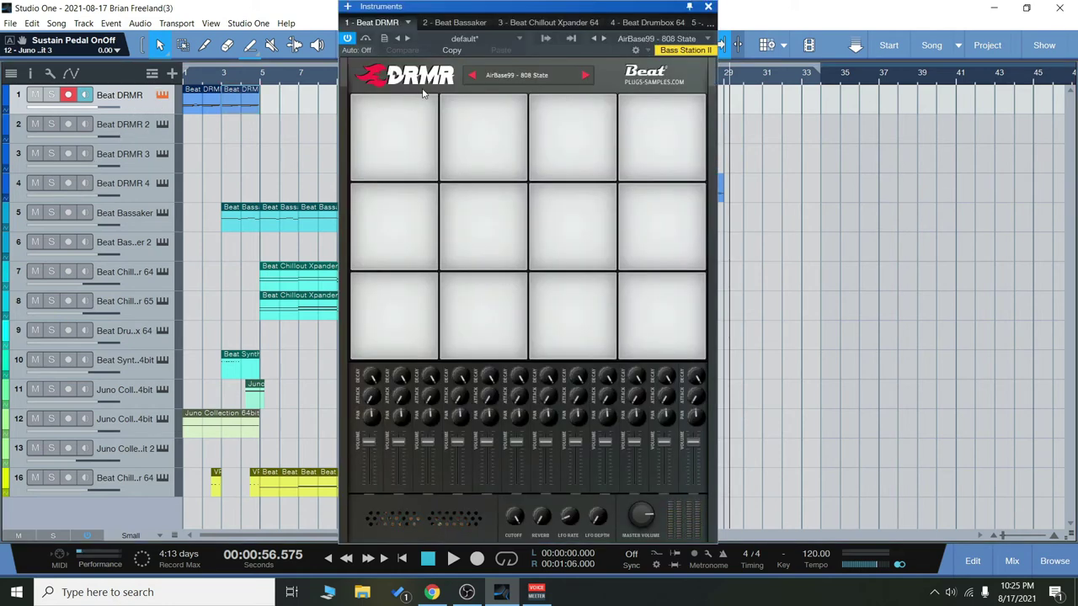
left_click(541, 79)
mouse_move(693, 597)
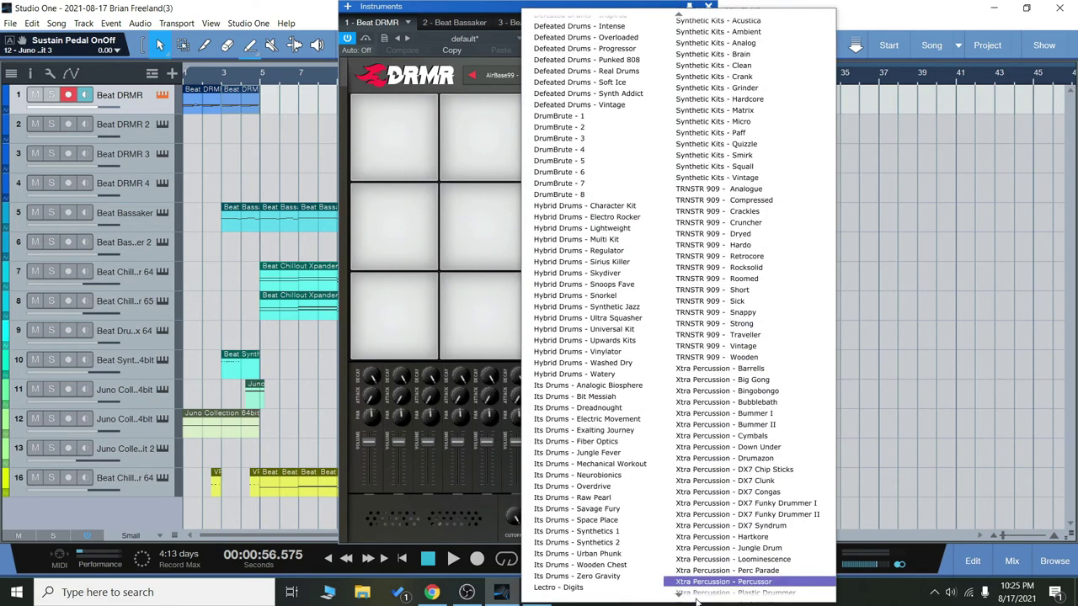
left_click(450, 19)
left_click(709, 7)
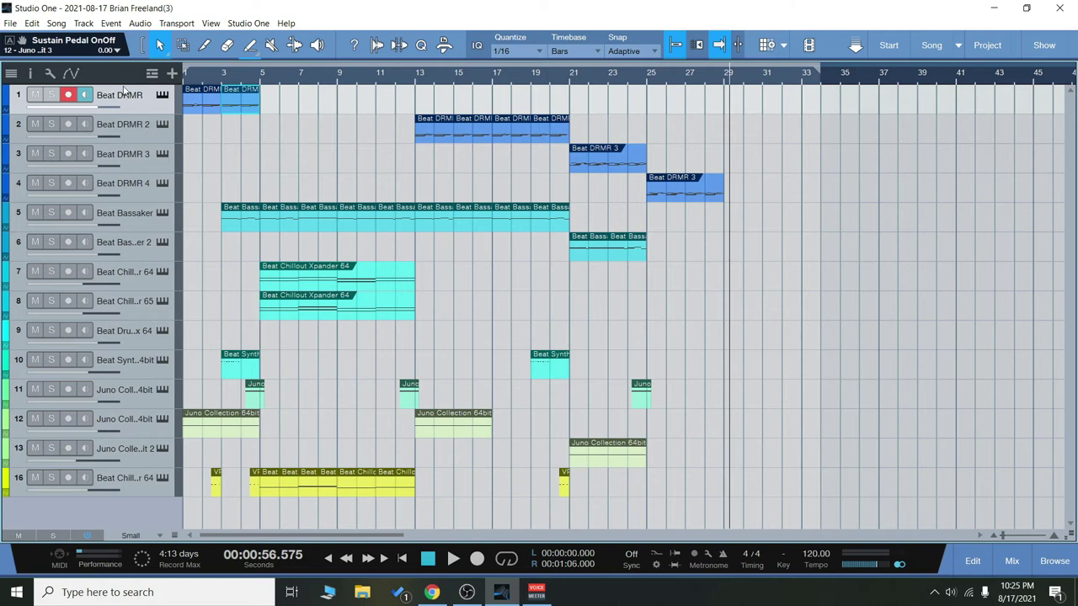
- Open the Beat Bassaker instrument on track 5 to view its 21 KICK 808 ish Kick 03 preset, and close it
left_click(140, 220)
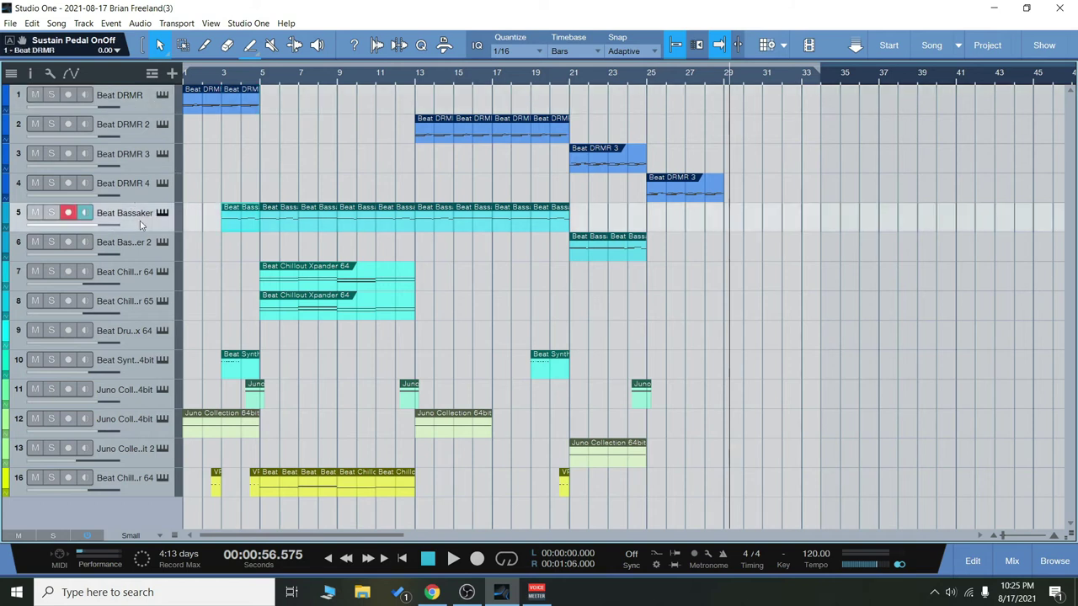
left_click(163, 214)
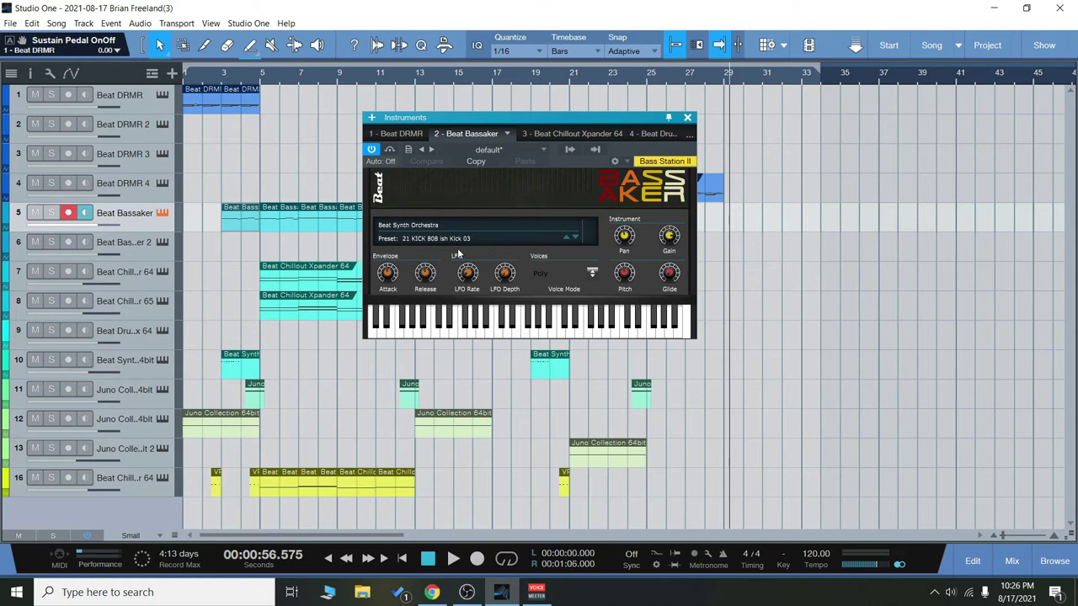
left_click(689, 118)
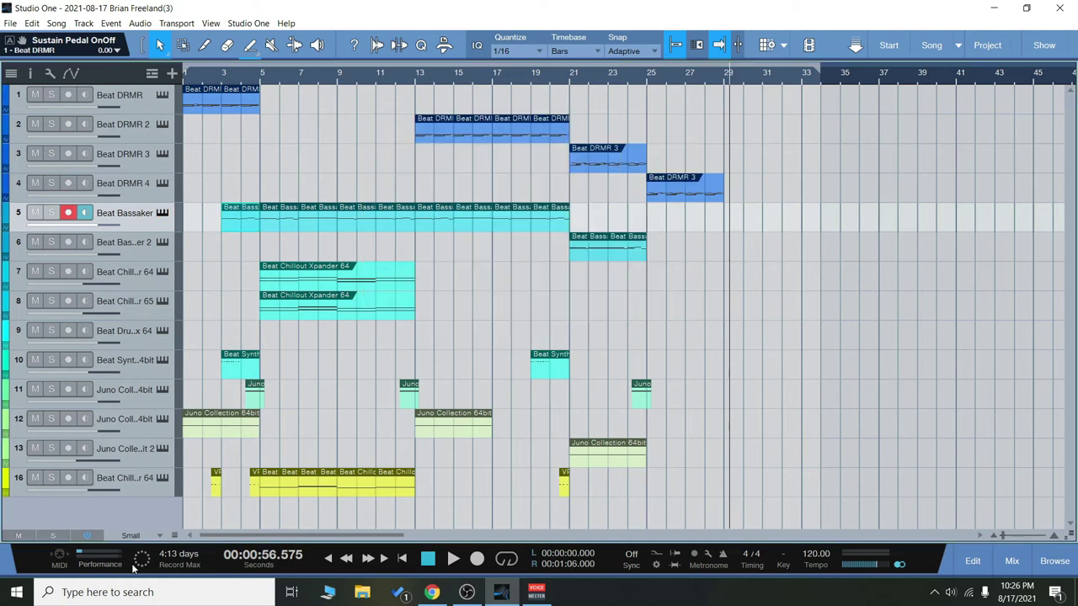
- Open the Juno Collection instrument on track 13 to view its AT Processed Atmos 14 C3 preset, and close it
left_click(141, 456)
left_click(163, 449)
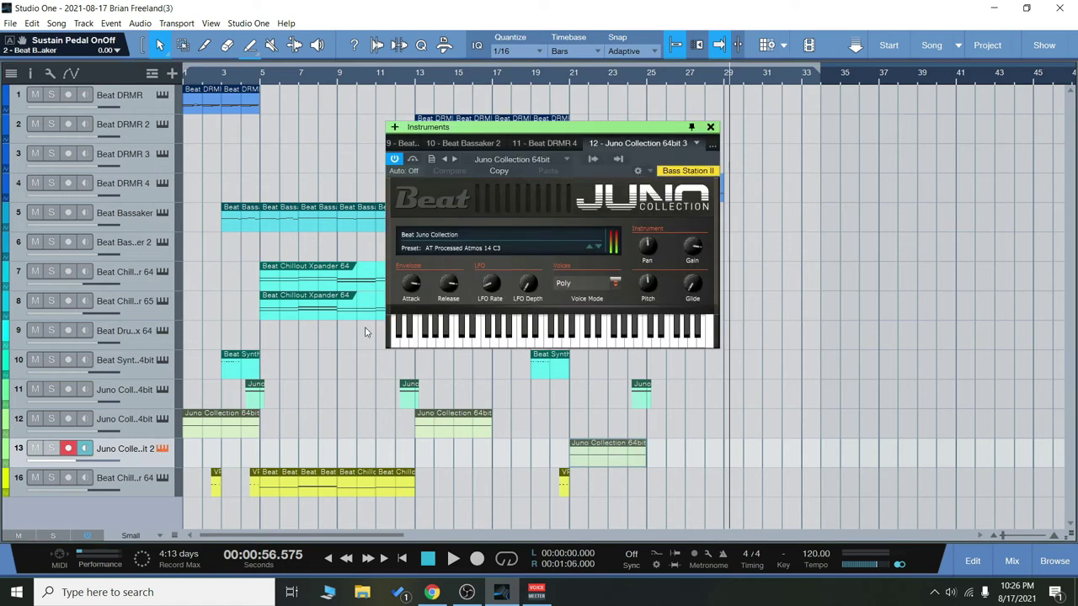
left_click_drag(624, 135, 609, 144)
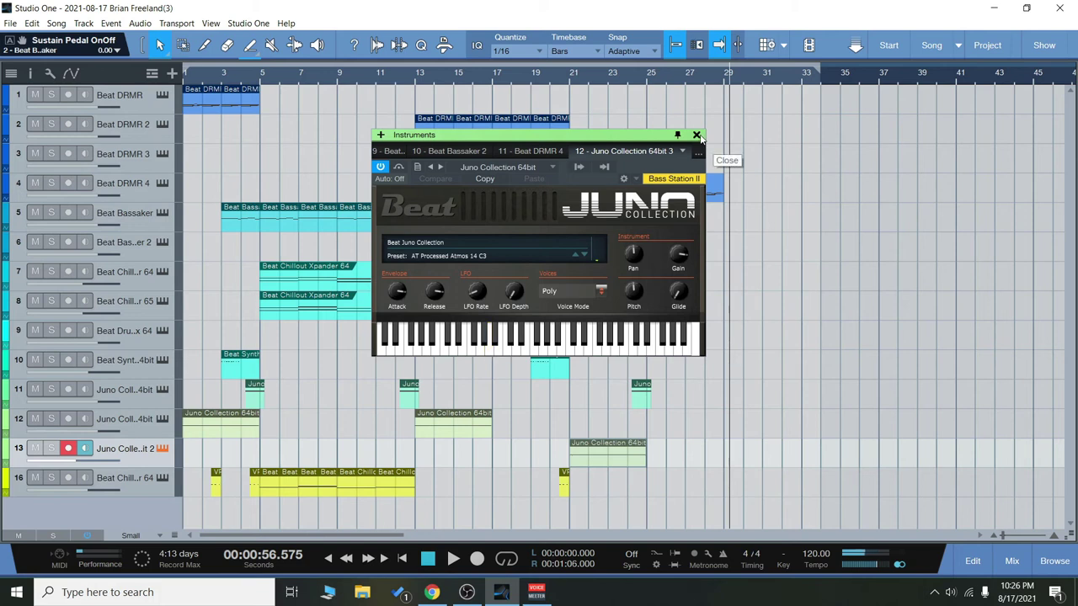
left_click(696, 135)
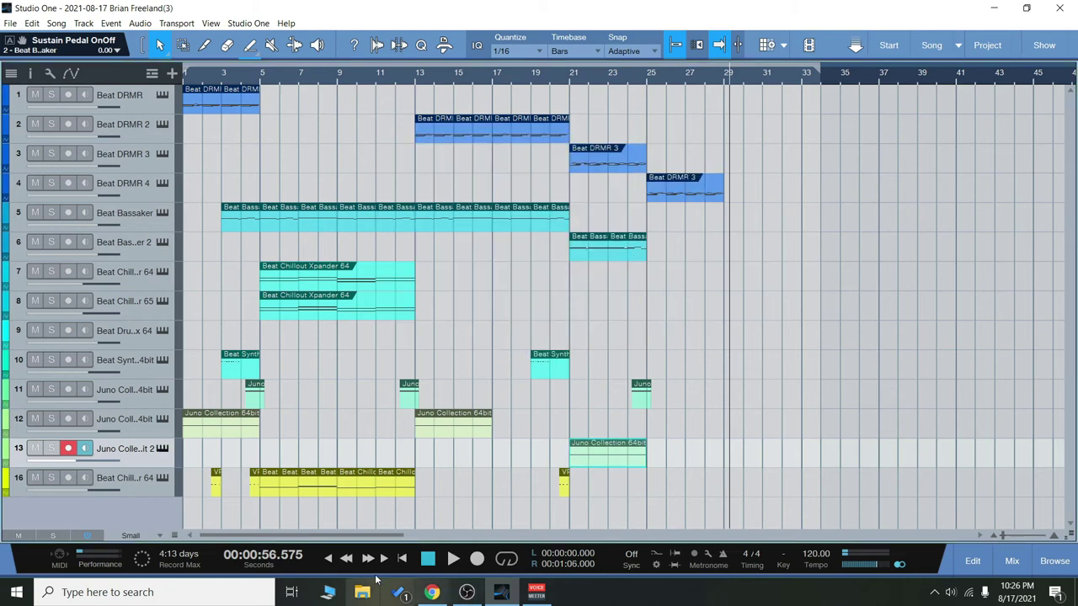
- Solo the four Beat DRMR tracks and place the playhead at bar 17
left_click(51, 153)
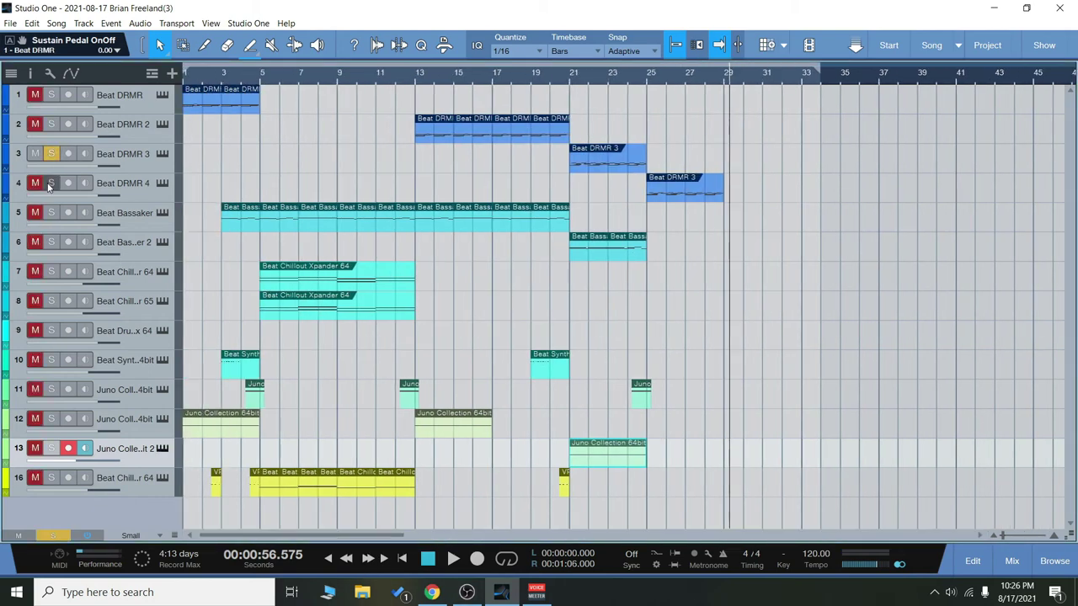
left_click(497, 78)
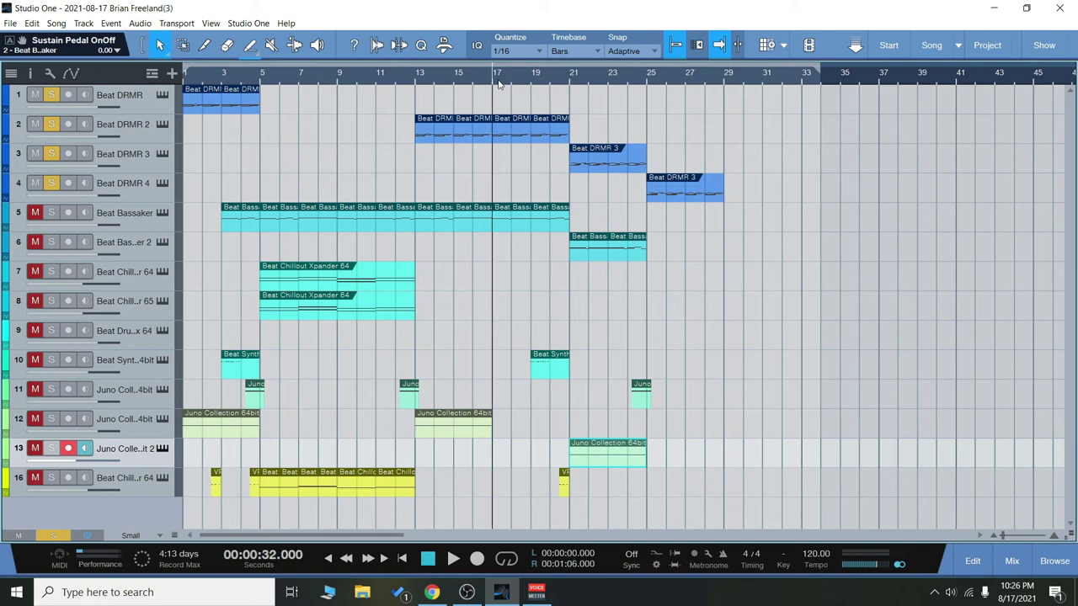
- Open the Beat DRMR instrument on track 3 to view its Defeated Drums - Inspired kit, and close it
left_click(165, 155)
left_click_drag(570, 129, 617, 23)
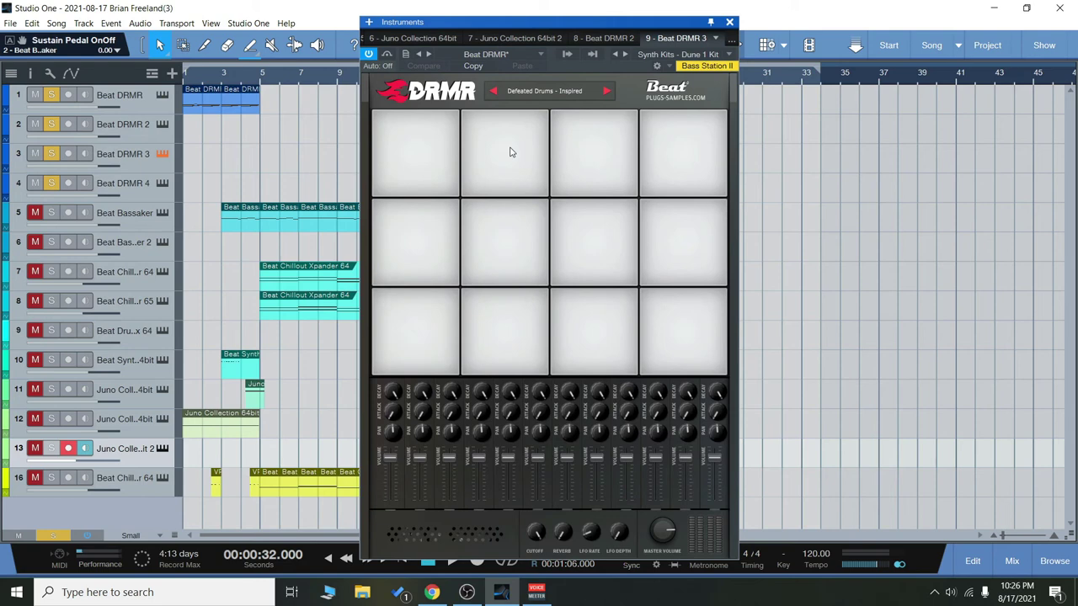
left_click(729, 22)
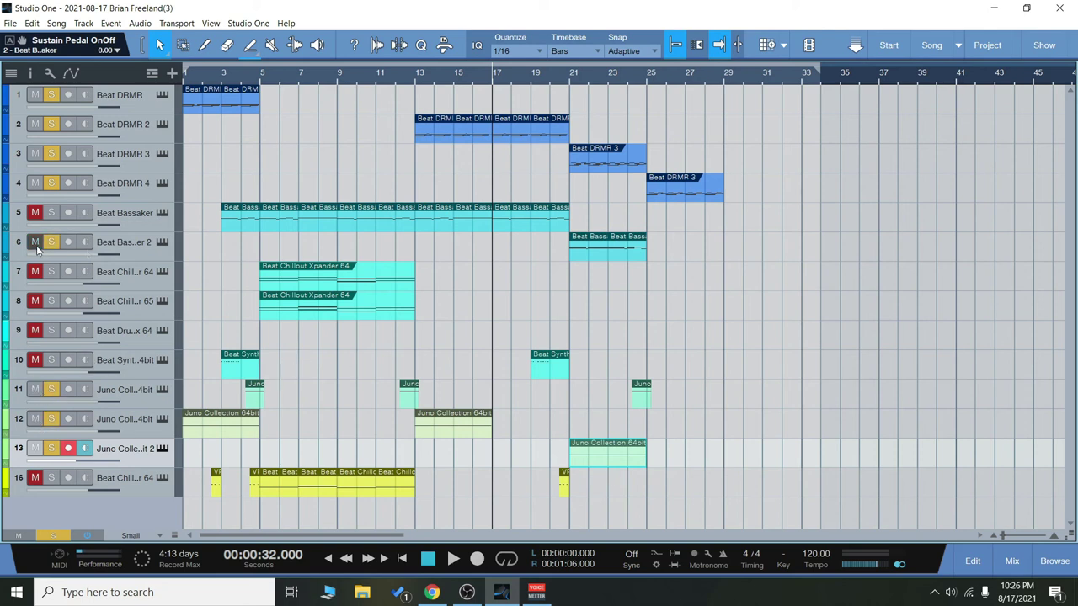
- Add the Beat Bassaker and Juno Collection tracks to the soloed tracks, and select the Beat DRMR 2 track
left_click(139, 221)
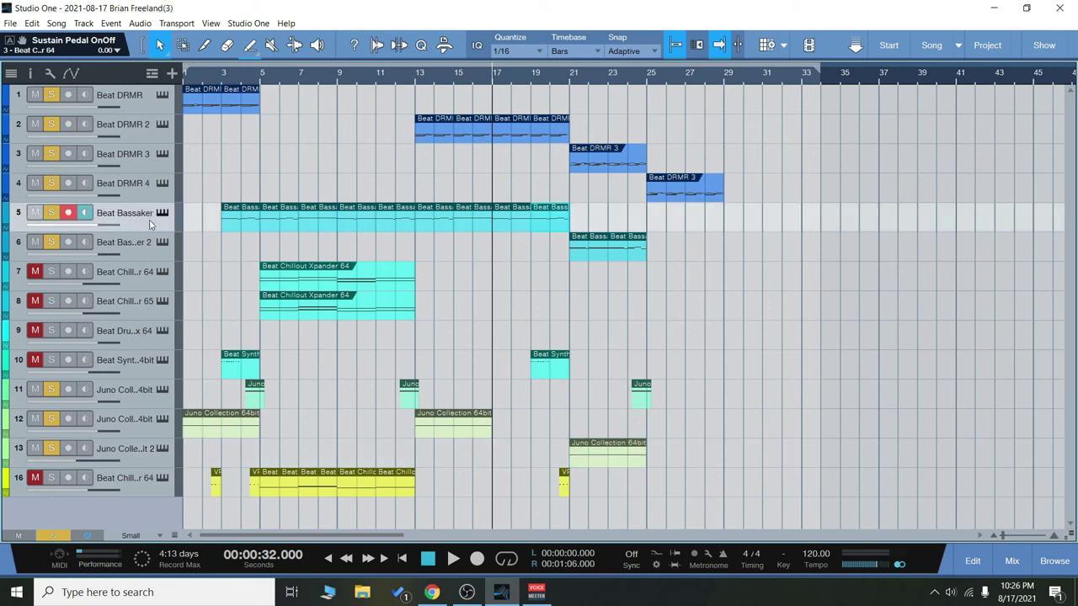
left_click(147, 133)
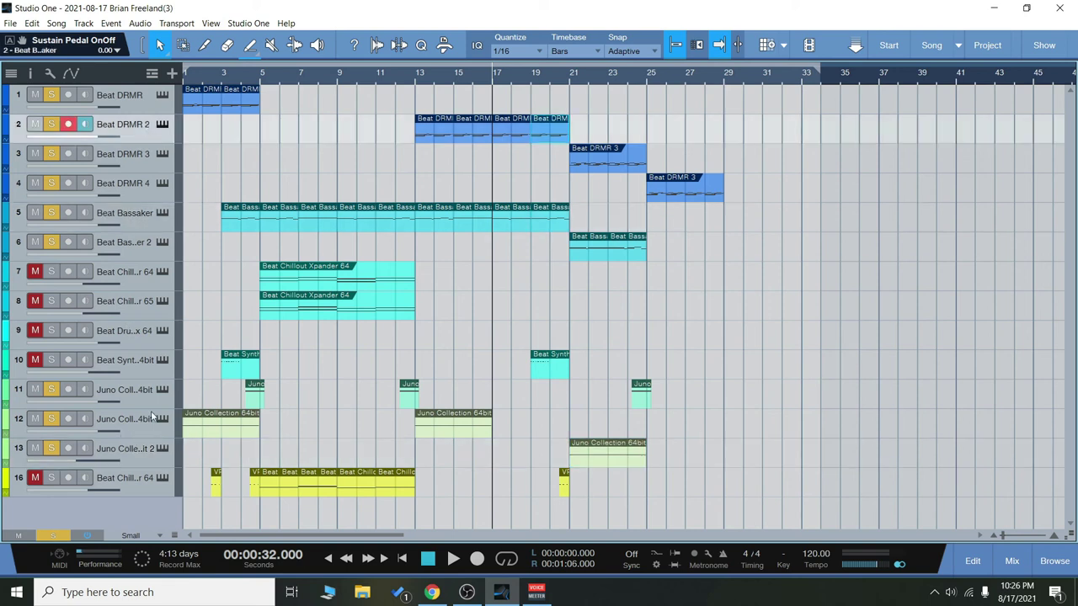